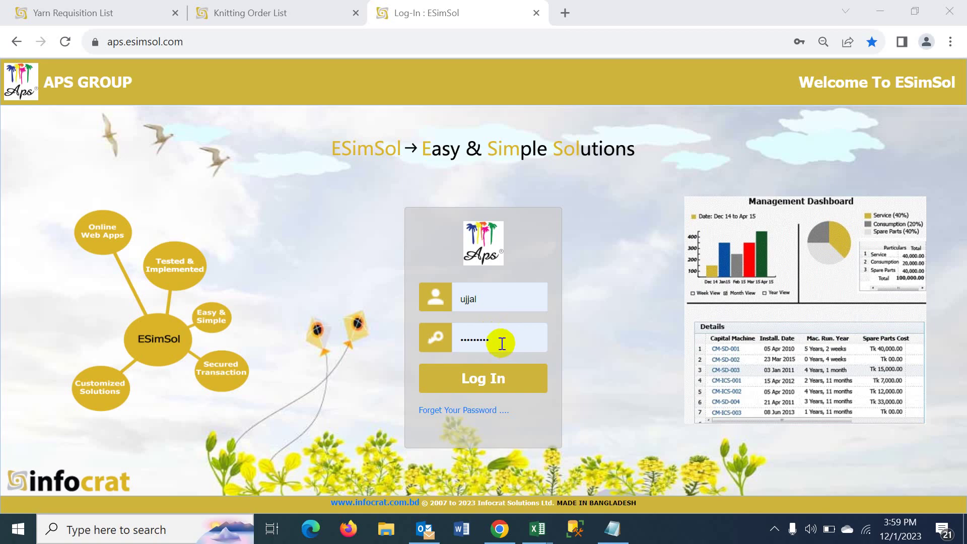
- Fill in the saved username and account password and log in to ESimSol
{"action": "left_click", "coordinate": [496, 338]}
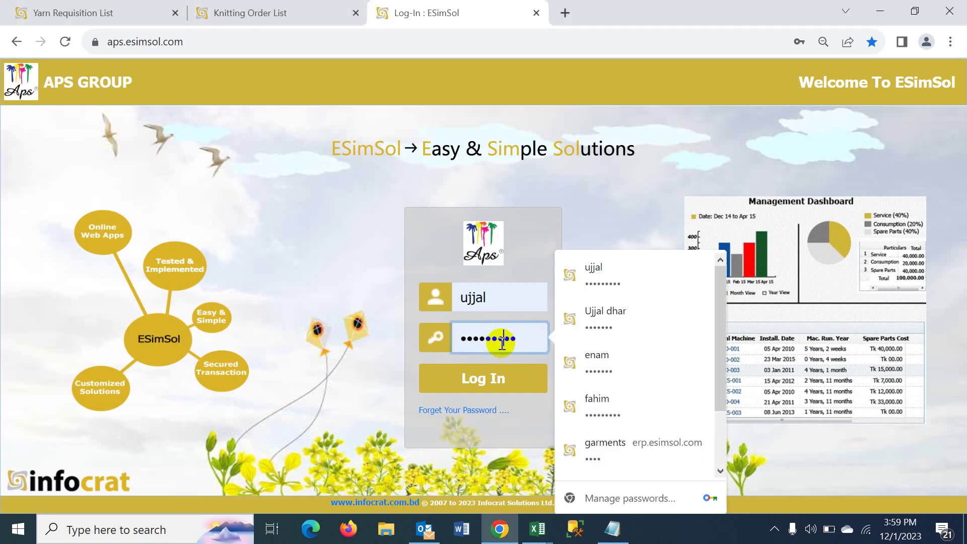
{"action": "left_click", "coordinate": [622, 275]}
{"action": "left_click", "coordinate": [471, 383]}
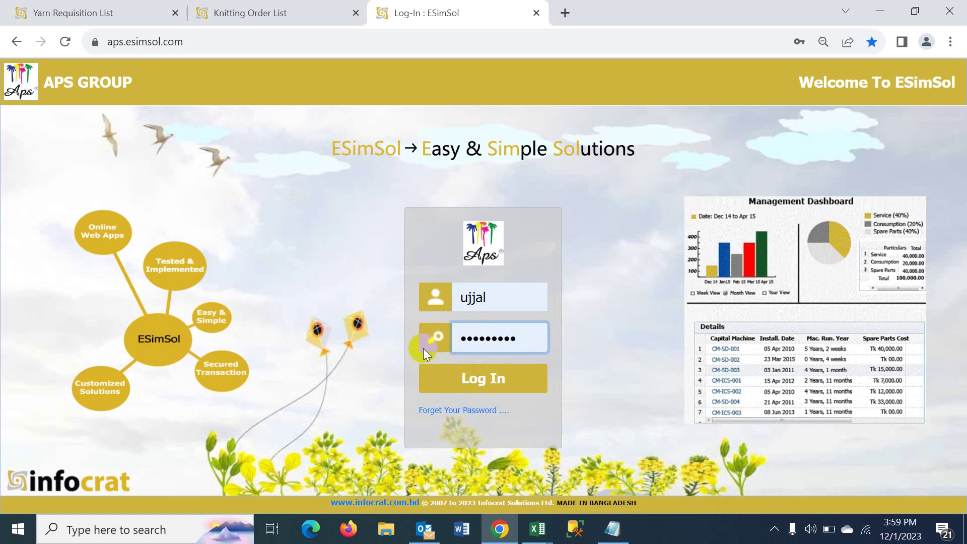
{"action": "left_click", "coordinate": [482, 385]}
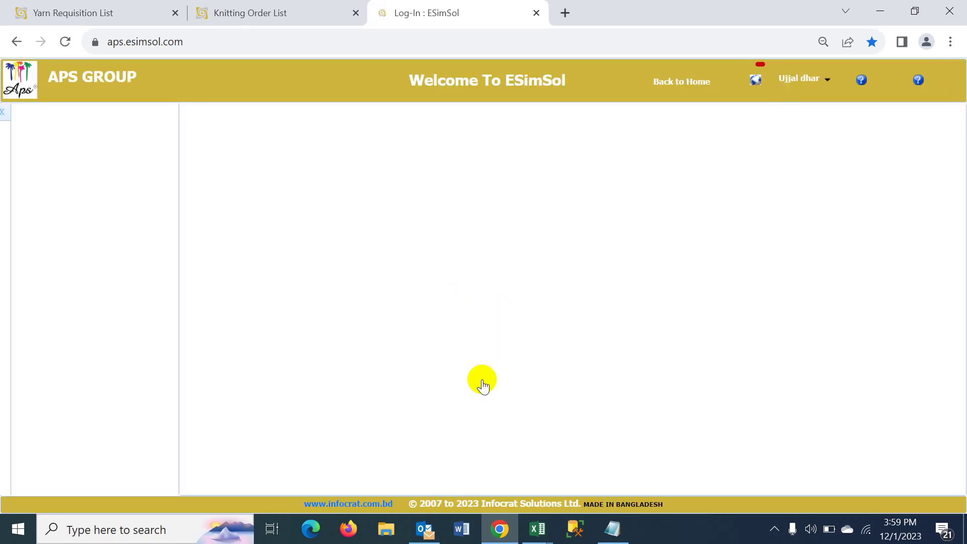
- Switch to the Yarn Requisition List page and open Yarn Booking under Supply & Chain Mgt
{"action": "left_click", "coordinate": [111, 15]}
{"action": "scroll", "coordinate": [392, 316], "scroll_direction": "down", "scroll_amount": 15}
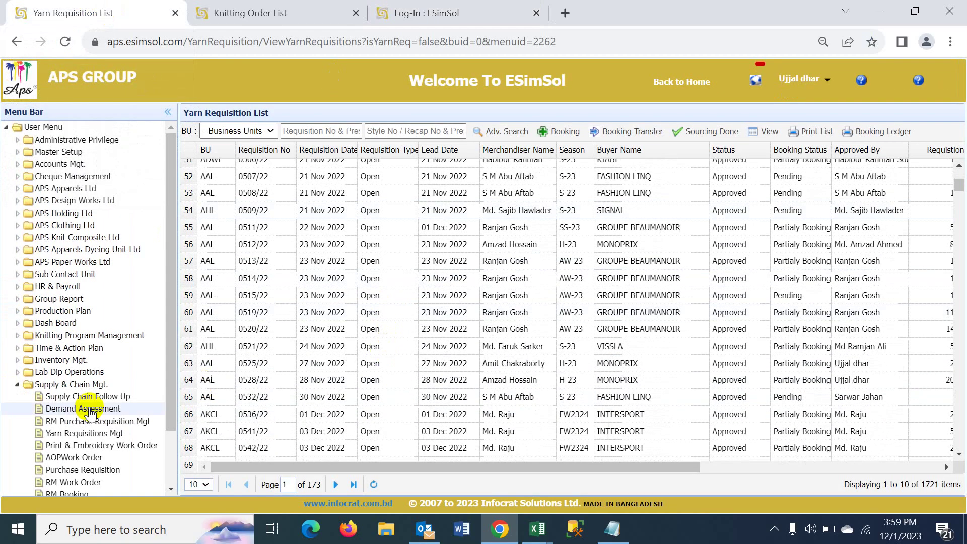
{"action": "scroll", "coordinate": [86, 403], "scroll_direction": "down", "scroll_amount": 3}
{"action": "scroll", "coordinate": [75, 323], "scroll_direction": "up", "scroll_amount": 2}
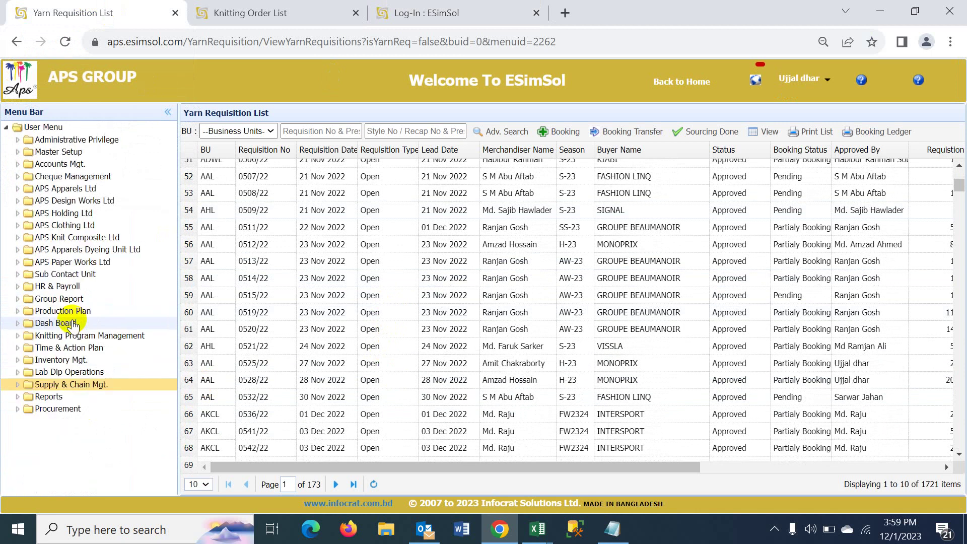
{"action": "scroll", "coordinate": [91, 413], "scroll_direction": "down", "scroll_amount": 2}
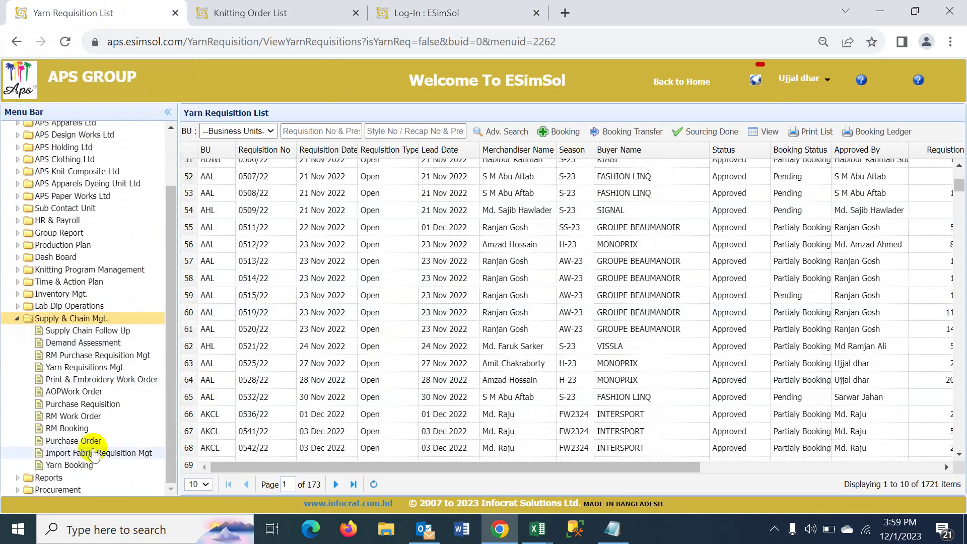
{"action": "left_click", "coordinate": [80, 466]}
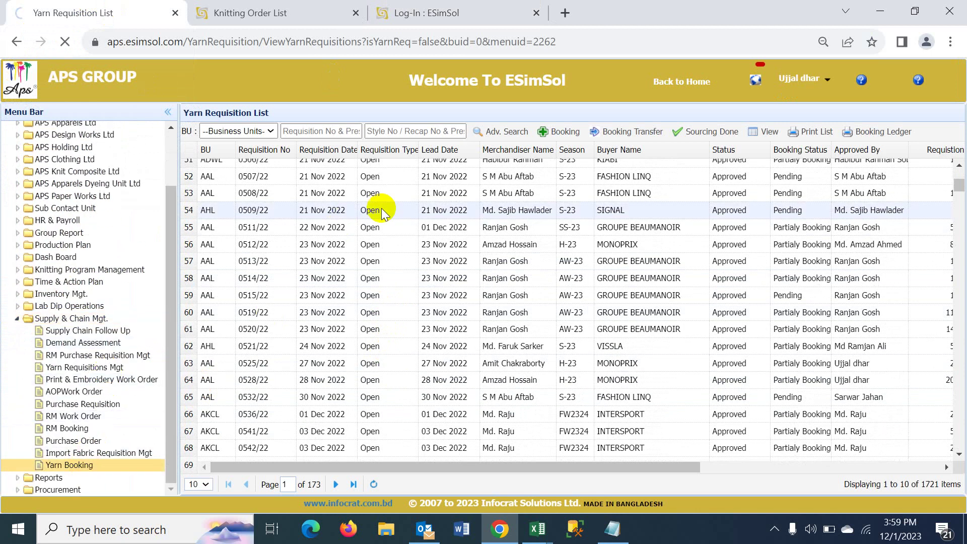
- Examine the yarn requisition list, including the booking status, requisition quantity and yet-to-booking columns through to the last rows
{"action": "scroll", "coordinate": [339, 346], "scroll_direction": "down", "scroll_amount": 20}
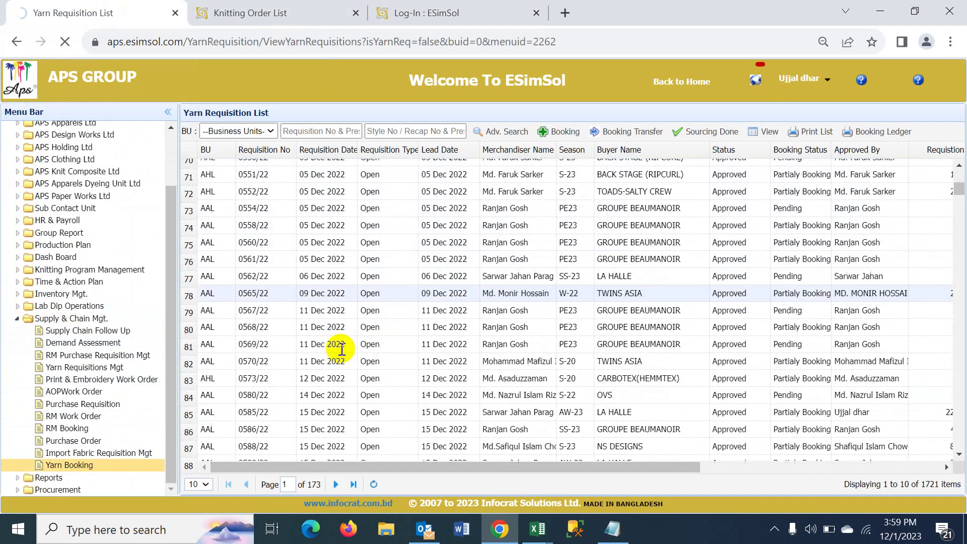
{"action": "scroll", "coordinate": [346, 348], "scroll_direction": "down", "scroll_amount": 18}
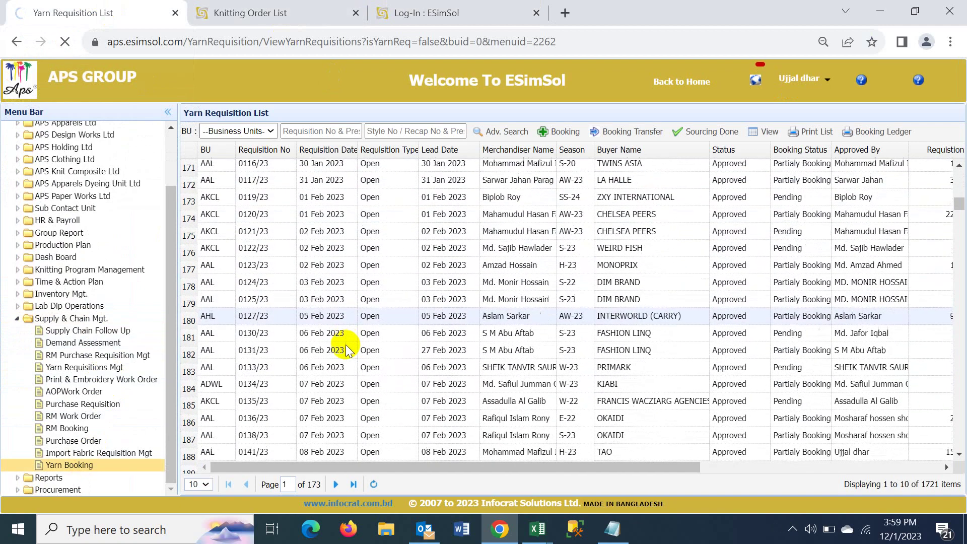
{"action": "scroll", "coordinate": [345, 349], "scroll_direction": "down", "scroll_amount": 20}
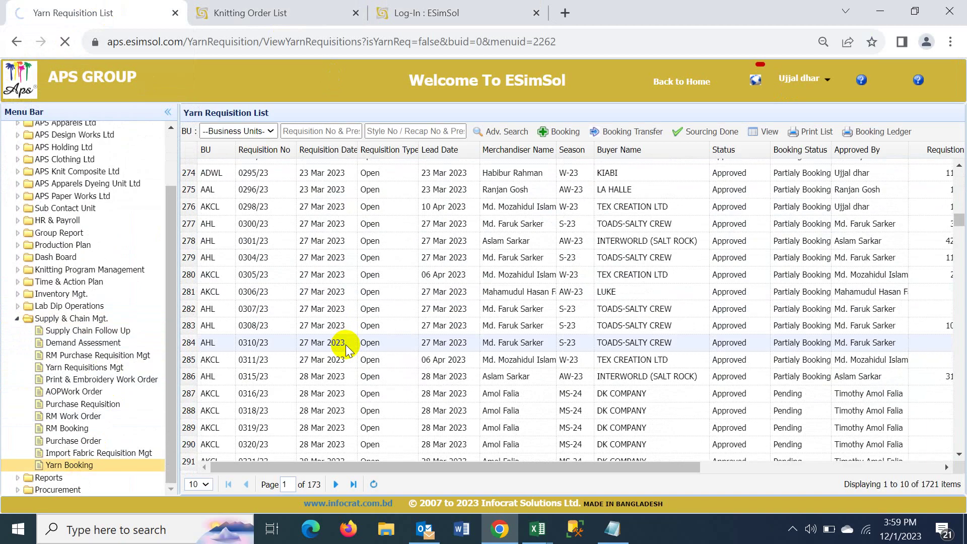
{"action": "scroll", "coordinate": [346, 348], "scroll_direction": "down", "scroll_amount": 20}
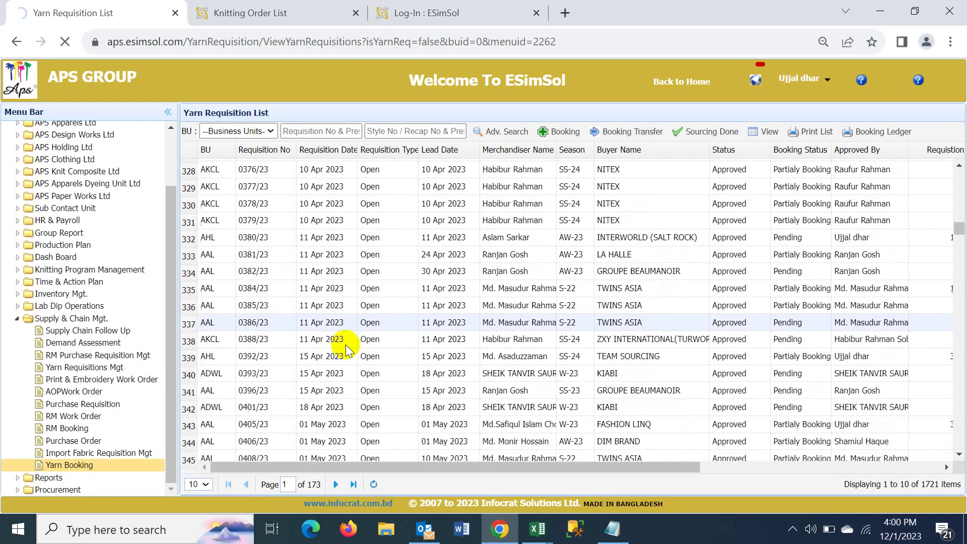
{"action": "scroll", "coordinate": [345, 349], "scroll_direction": "down", "scroll_amount": 20}
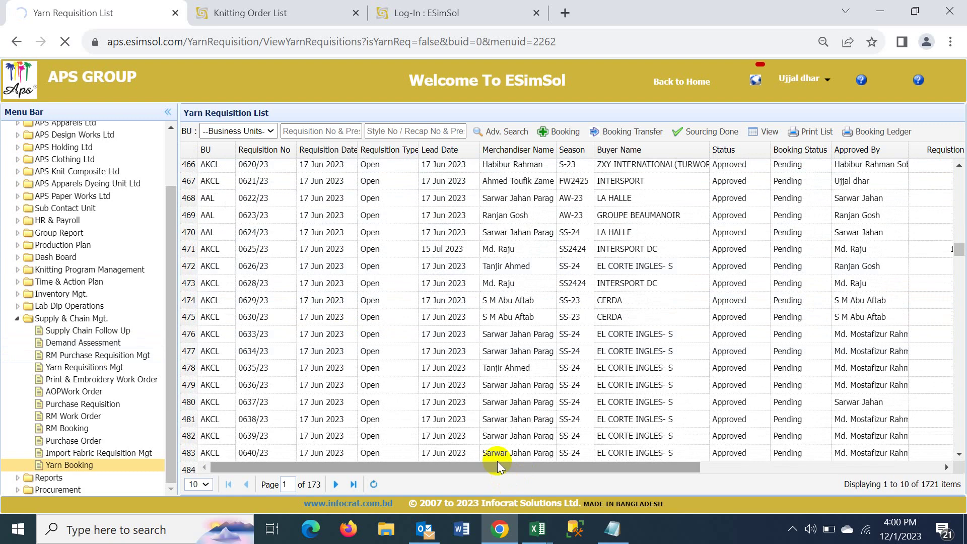
{"action": "left_click_drag", "start_coordinate": [497, 466], "coordinate": [722, 416]}
{"action": "scroll", "coordinate": [597, 319], "scroll_direction": "down", "scroll_amount": 7}
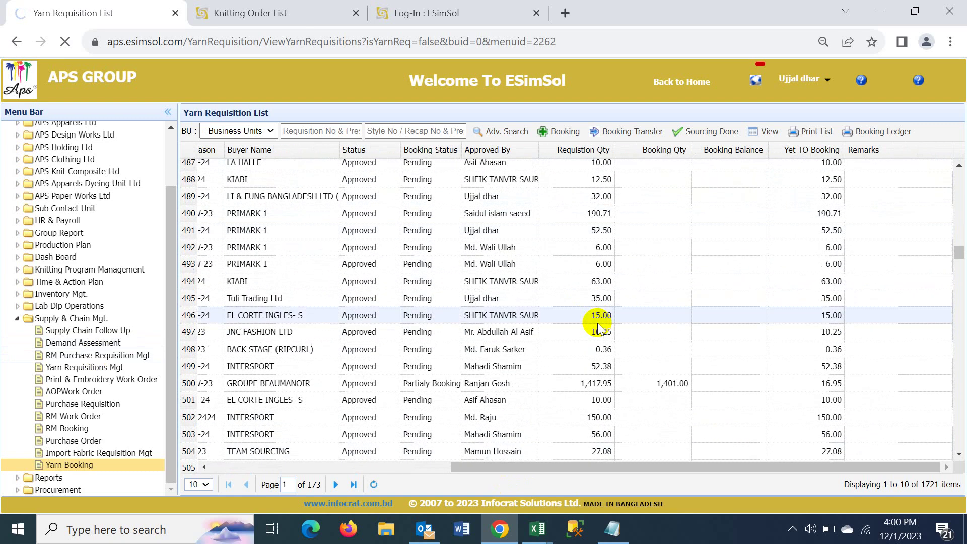
{"action": "scroll", "coordinate": [391, 334], "scroll_direction": "down", "scroll_amount": 19}
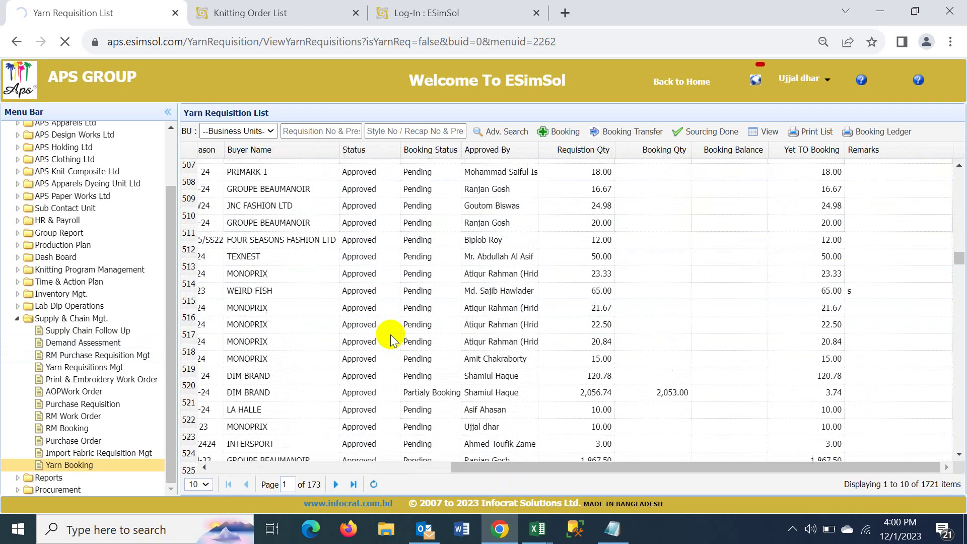
{"action": "scroll", "coordinate": [391, 334], "scroll_direction": "down", "scroll_amount": 5}
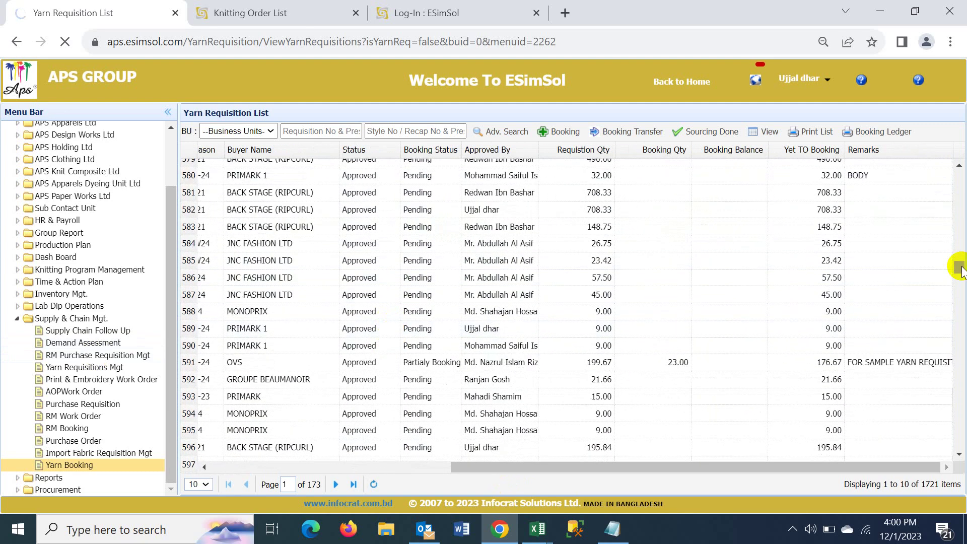
{"action": "left_click_drag", "start_coordinate": [959, 267], "coordinate": [904, 464]}
{"action": "left_click", "coordinate": [570, 466]}
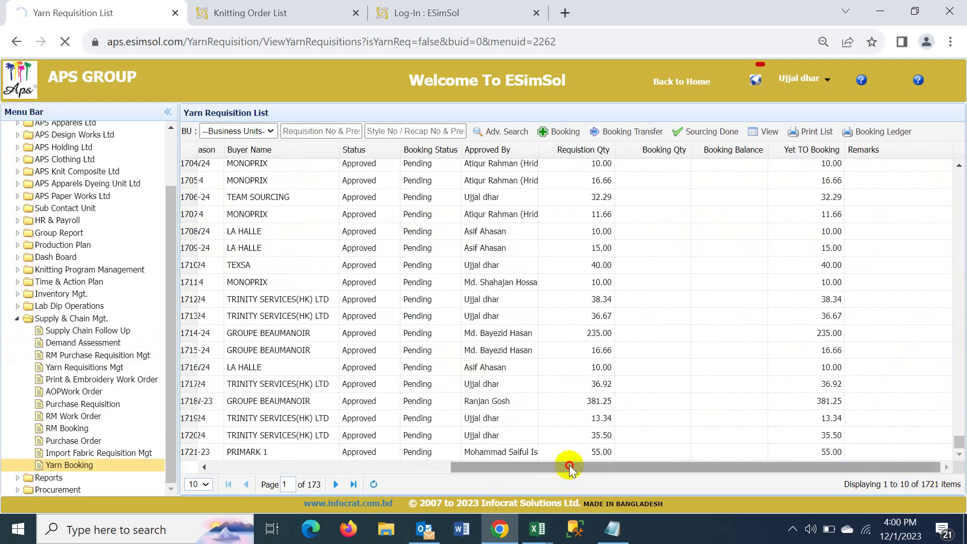
{"action": "left_click_drag", "start_coordinate": [570, 466], "coordinate": [231, 464]}
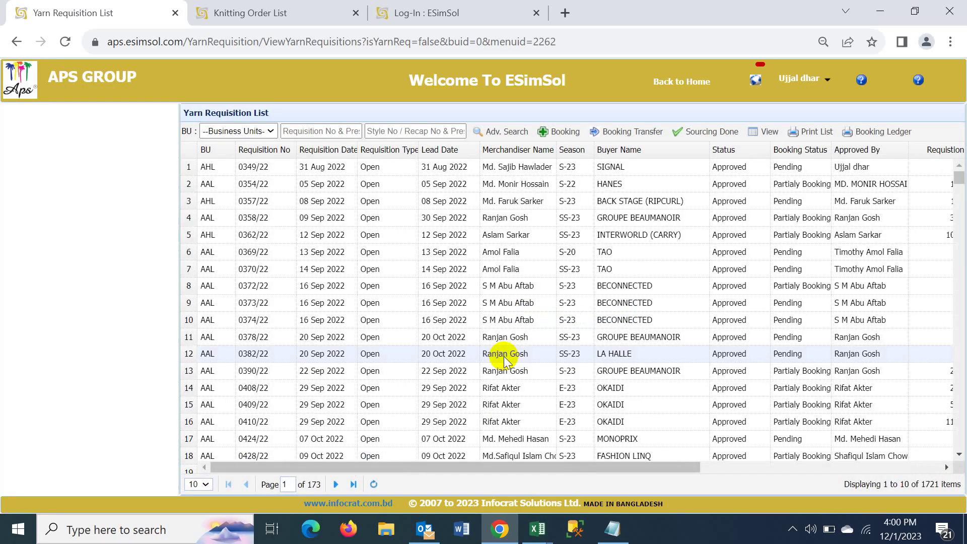
{"action": "scroll", "coordinate": [508, 352], "scroll_direction": "down", "scroll_amount": 8}
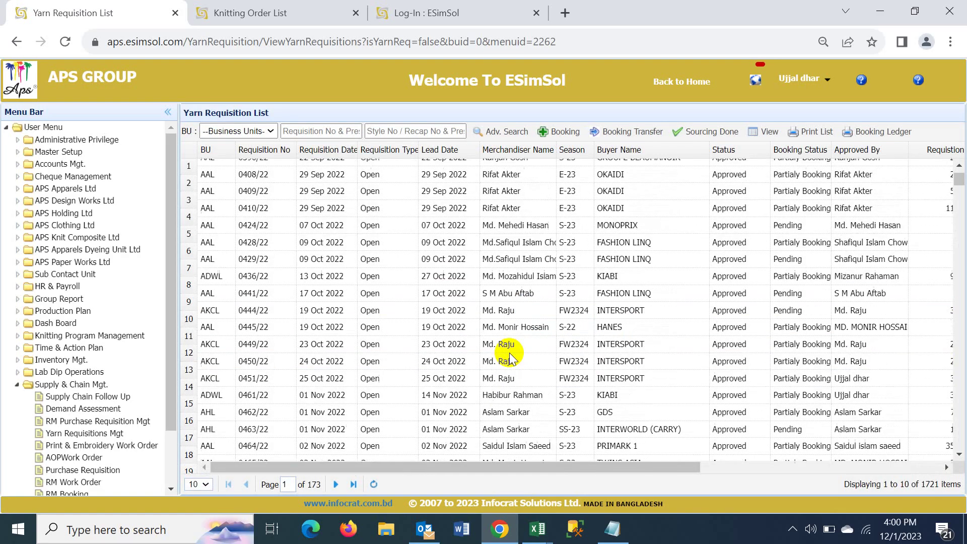
- In the Knitting Order List, run an advanced search for order dates between 01 Nov 2023 and 01 Dec 2023
{"action": "left_click", "coordinate": [300, 17]}
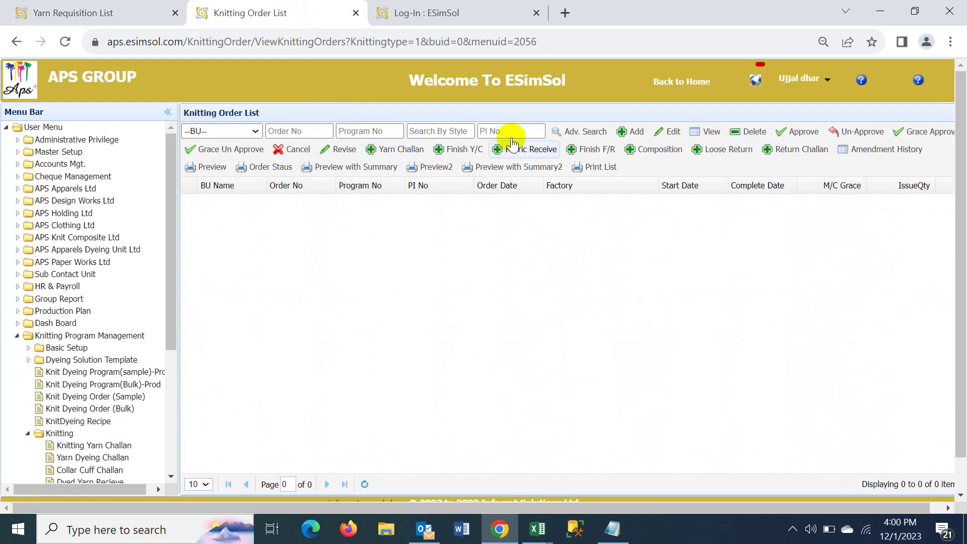
{"action": "left_click", "coordinate": [574, 131]}
{"action": "left_click", "coordinate": [409, 204]}
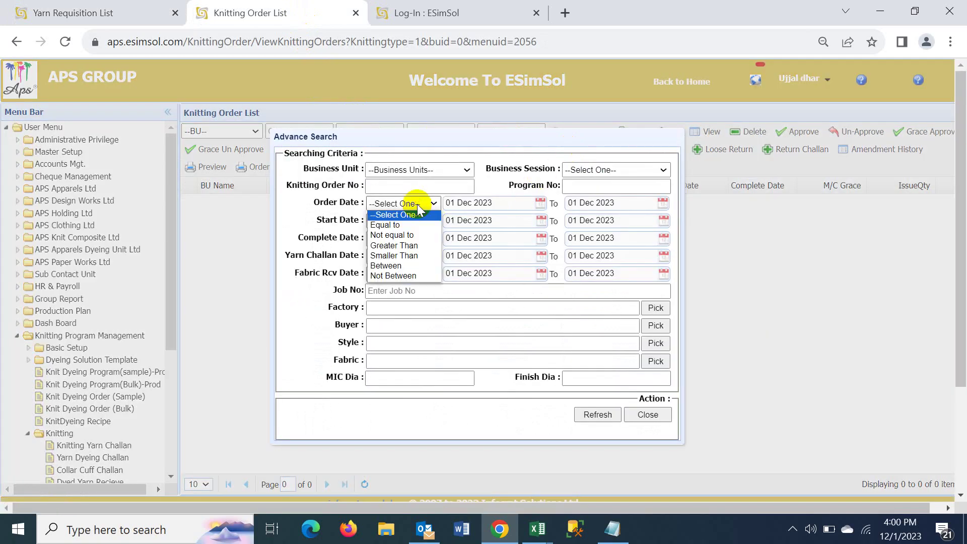
{"action": "left_click", "coordinate": [402, 264]}
{"action": "left_click", "coordinate": [541, 202]}
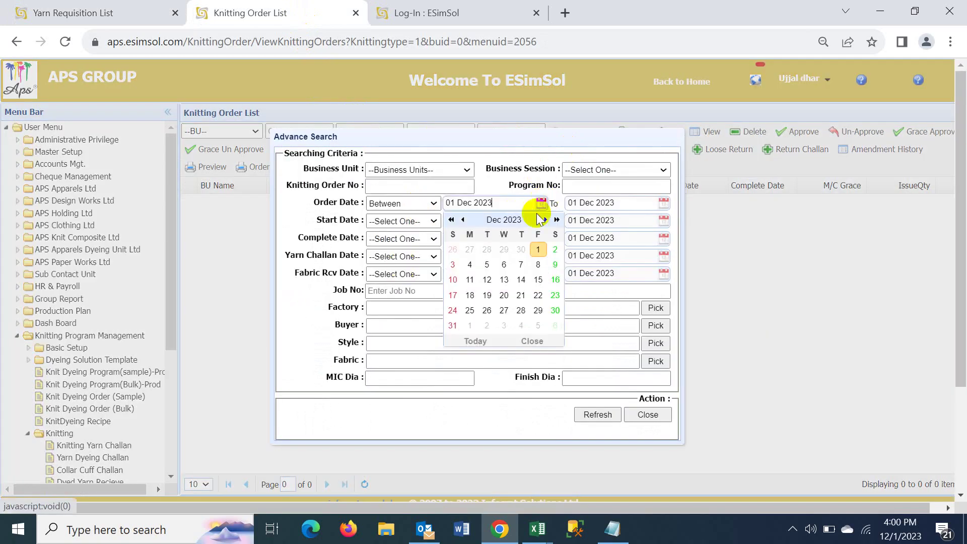
{"action": "left_click", "coordinate": [487, 251]}
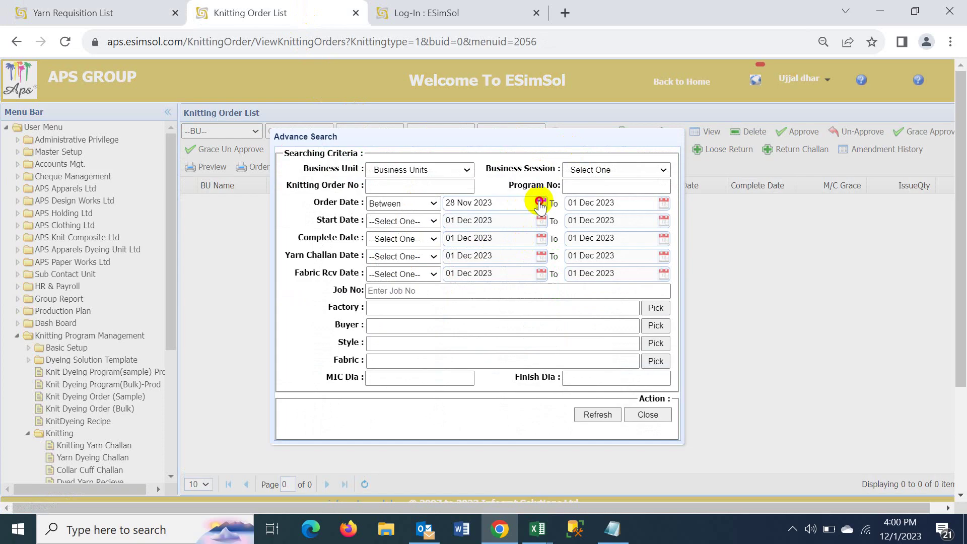
{"action": "left_click", "coordinate": [540, 202]}
{"action": "left_click", "coordinate": [503, 249]}
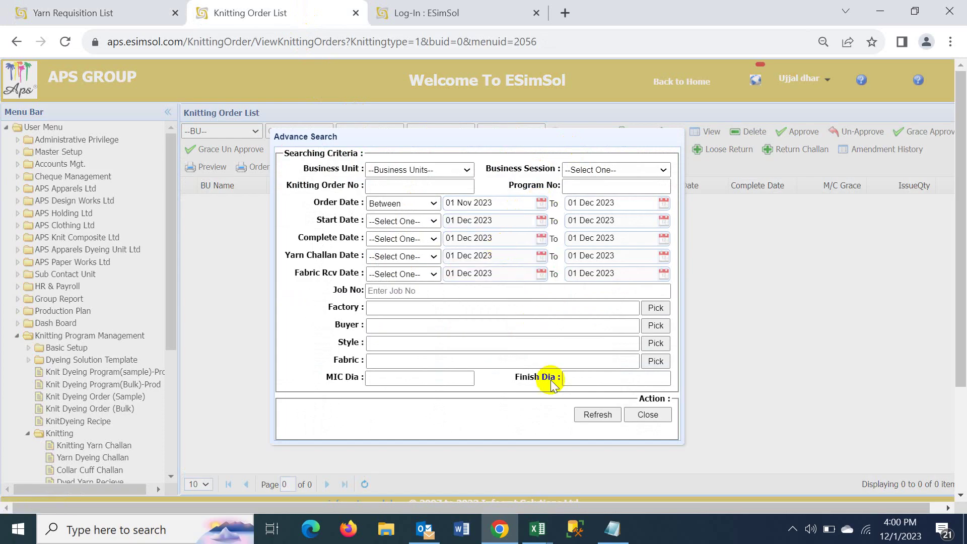
{"action": "left_click", "coordinate": [588, 415]}
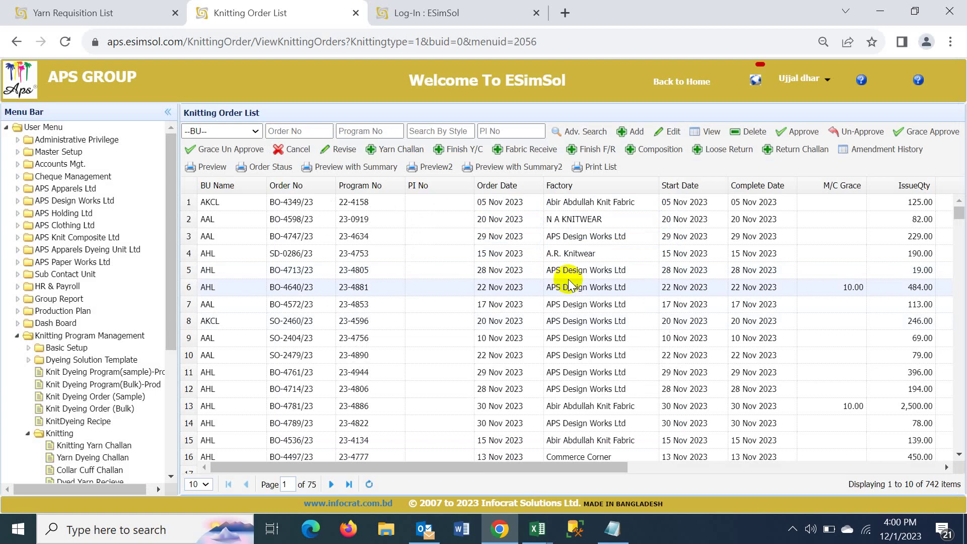
- Try to open the composition of the APS Design Works Ltd knitting order in row 5
{"action": "left_click", "coordinate": [568, 277]}
{"action": "left_click", "coordinate": [664, 150]}
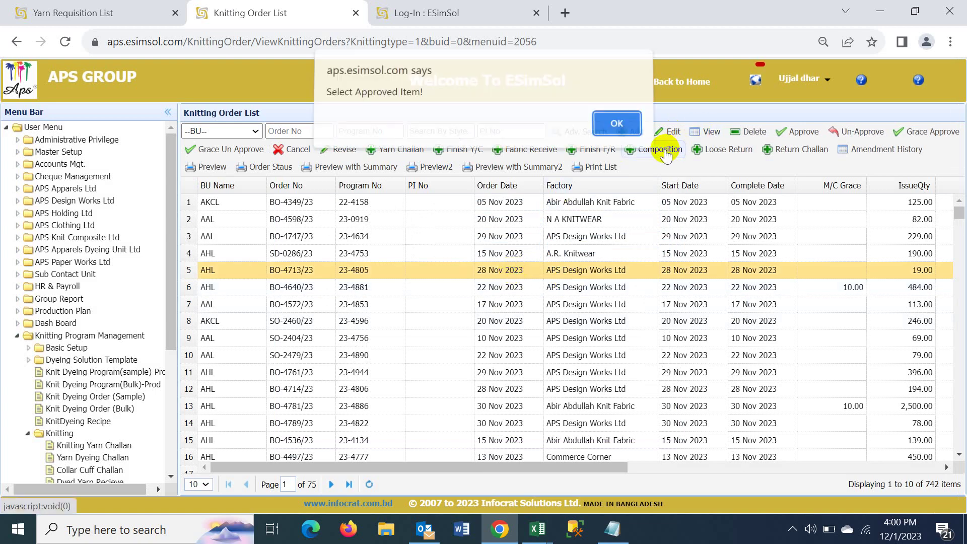
{"action": "left_click", "coordinate": [617, 129]}
- Open the composition of the Rain Drop Textile knitting order in row 25 and choose its VANILLA SINGLE JERSEY fabric detail
{"action": "scroll", "coordinate": [587, 312], "scroll_direction": "down", "scroll_amount": 5}
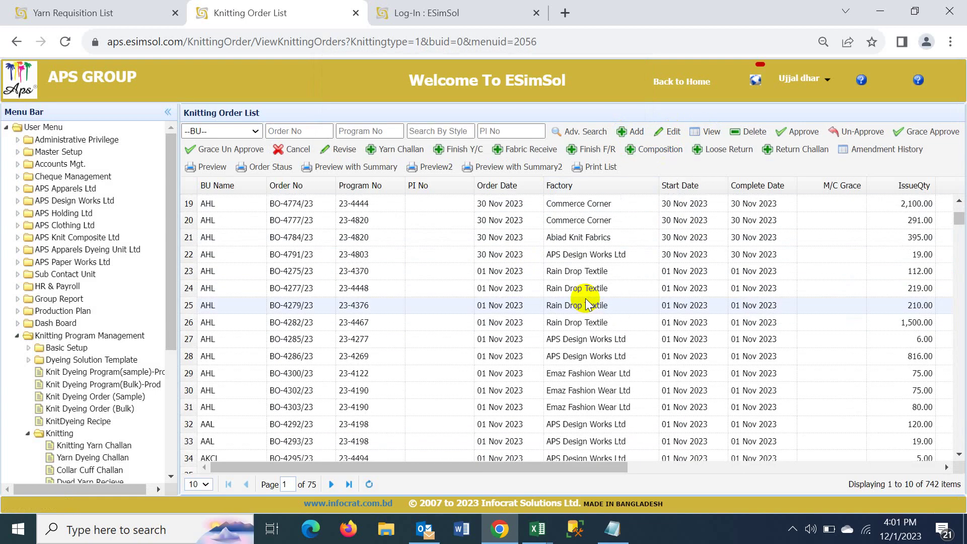
{"action": "left_click", "coordinate": [586, 302]}
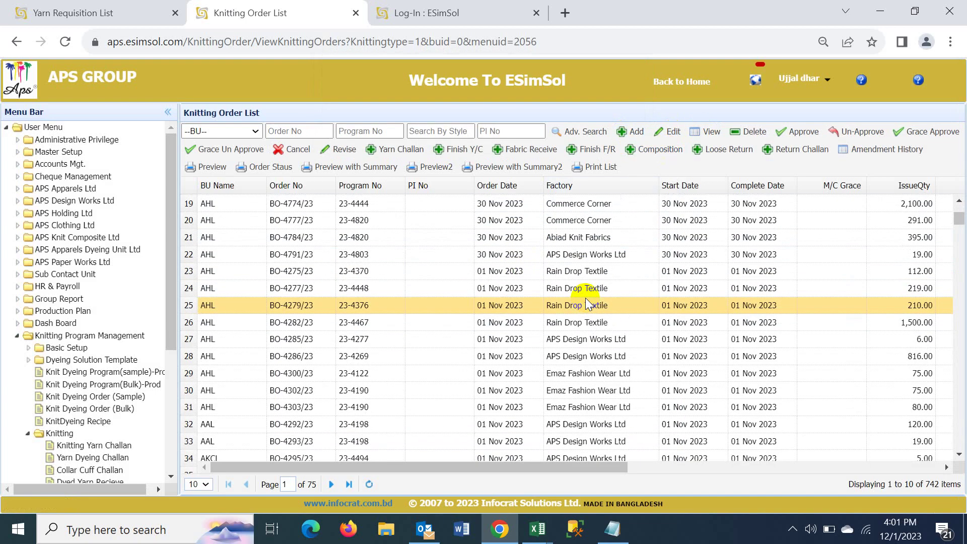
{"action": "left_click", "coordinate": [670, 153]}
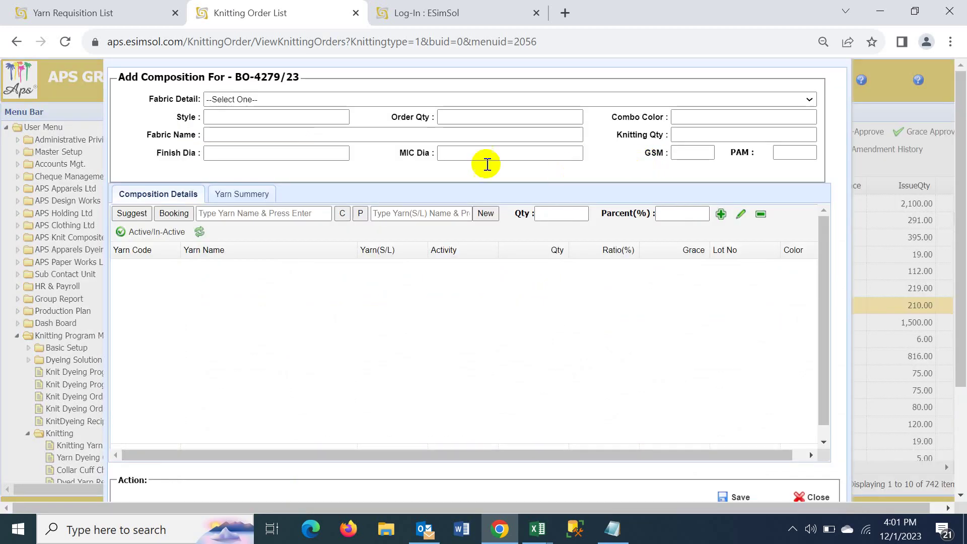
{"action": "left_click", "coordinate": [462, 102]}
{"action": "left_click", "coordinate": [455, 122]}
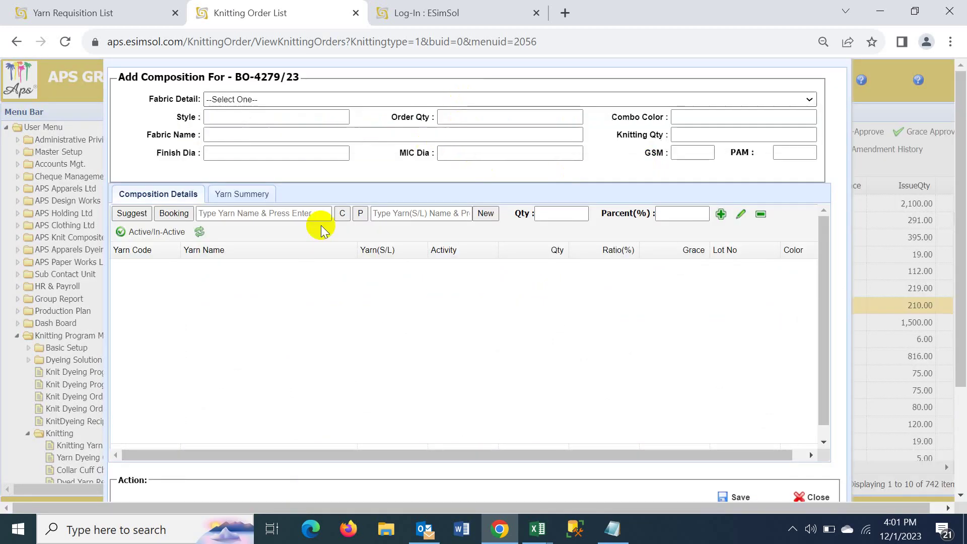
- Review the booked yarn for this fabric, including booking number, lot number and balance, then close the list
{"action": "left_click", "coordinate": [174, 213]}
{"action": "left_click_drag", "start_coordinate": [327, 379], "coordinate": [688, 382]}
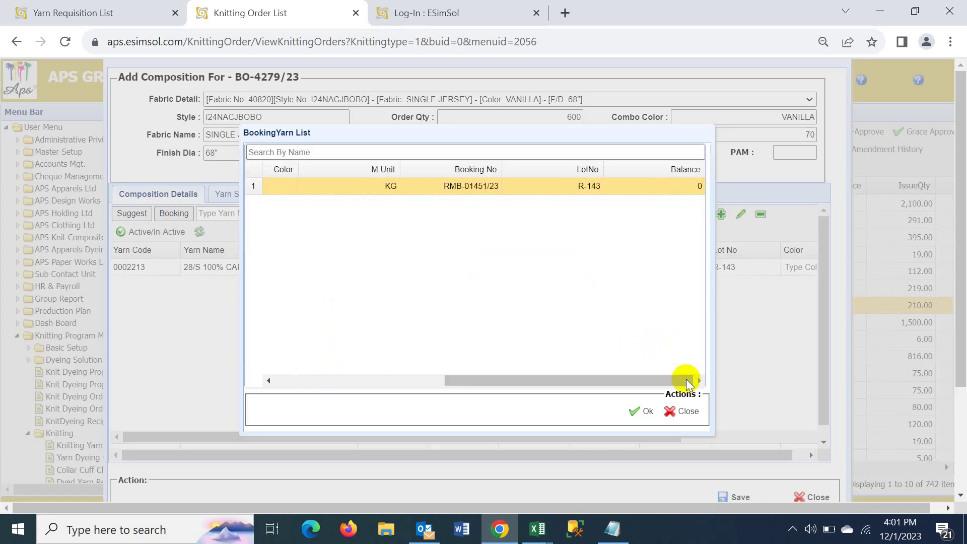
{"action": "left_click", "coordinate": [681, 411]}
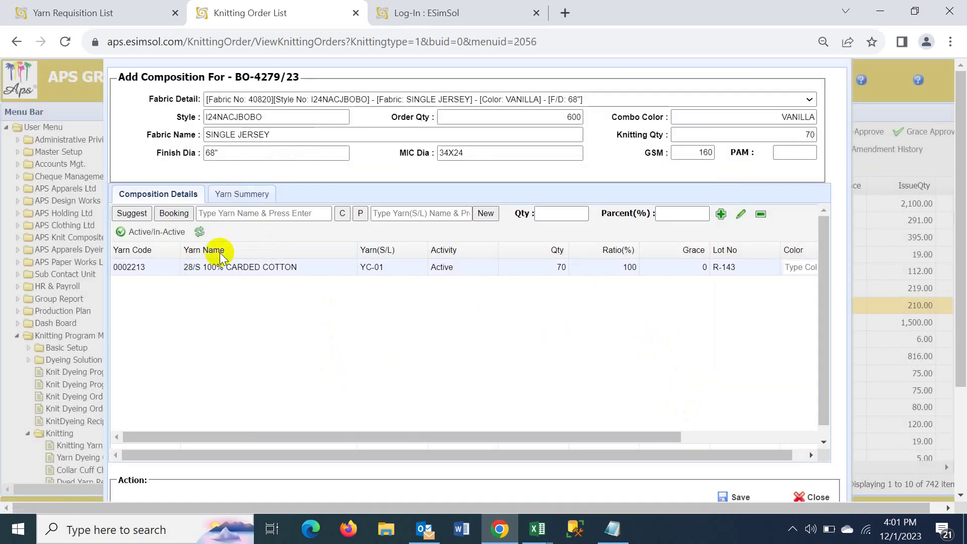
- Copy the style I24NACJBOBO from the composition and search the Yarn Requisition List for it
{"action": "double_click", "coordinate": [272, 122]}
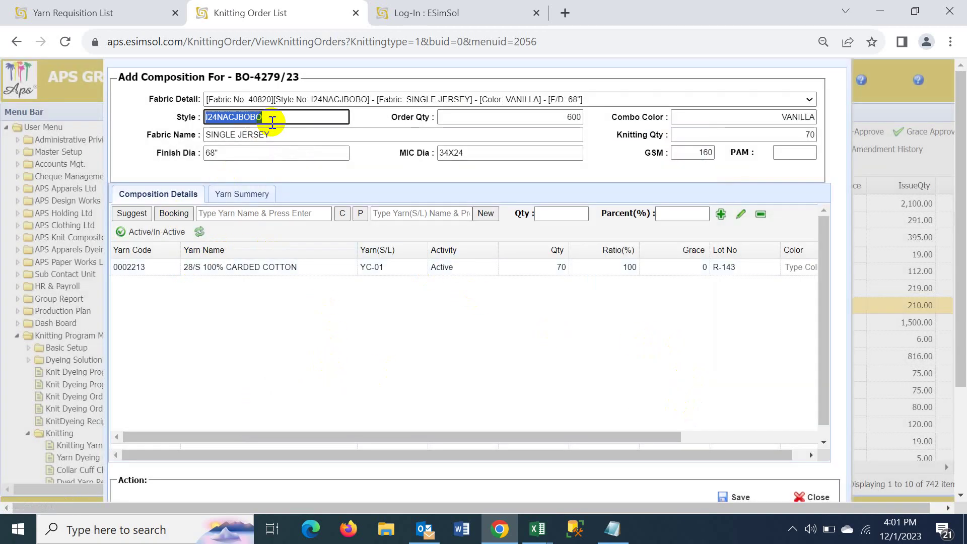
{"action": "left_click", "coordinate": [97, 11]}
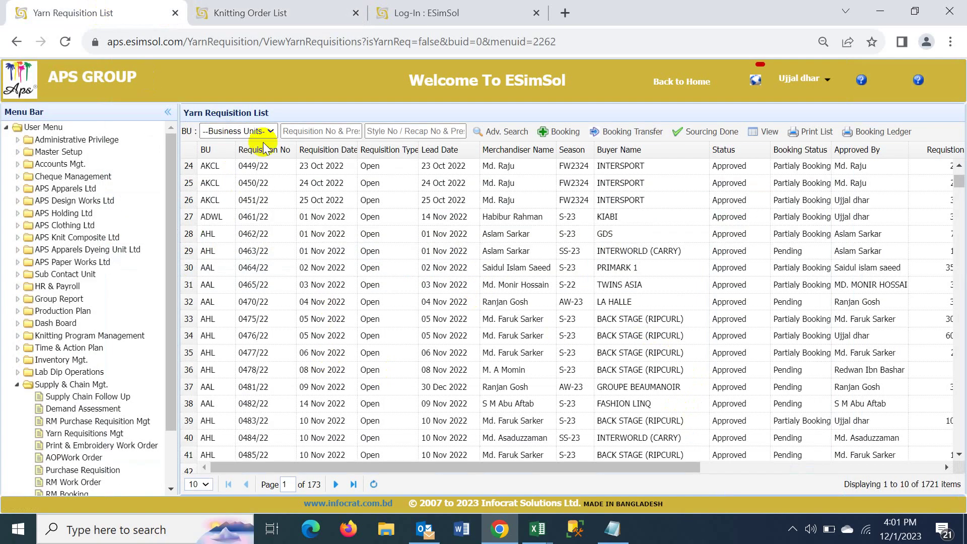
{"action": "left_click", "coordinate": [383, 129]}
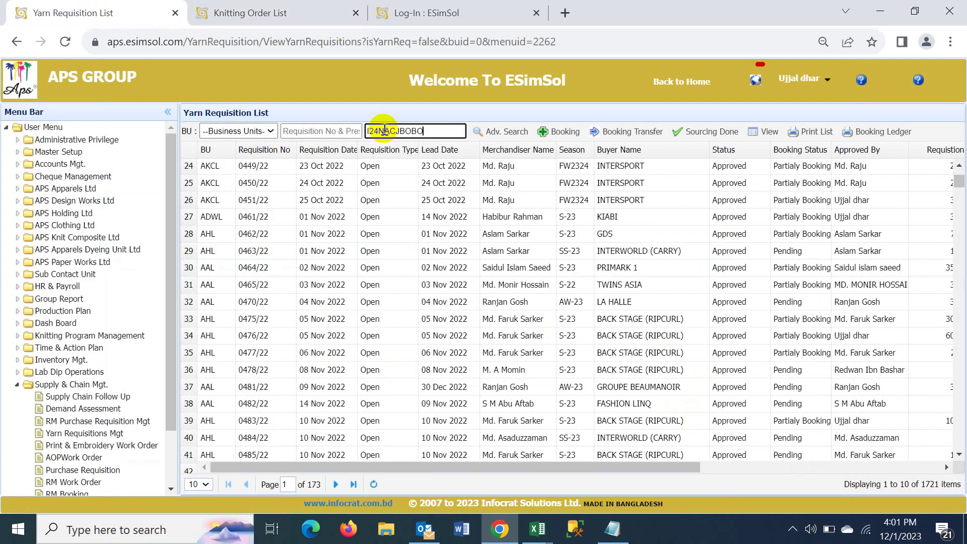
{"action": "key", "text": "Return"}
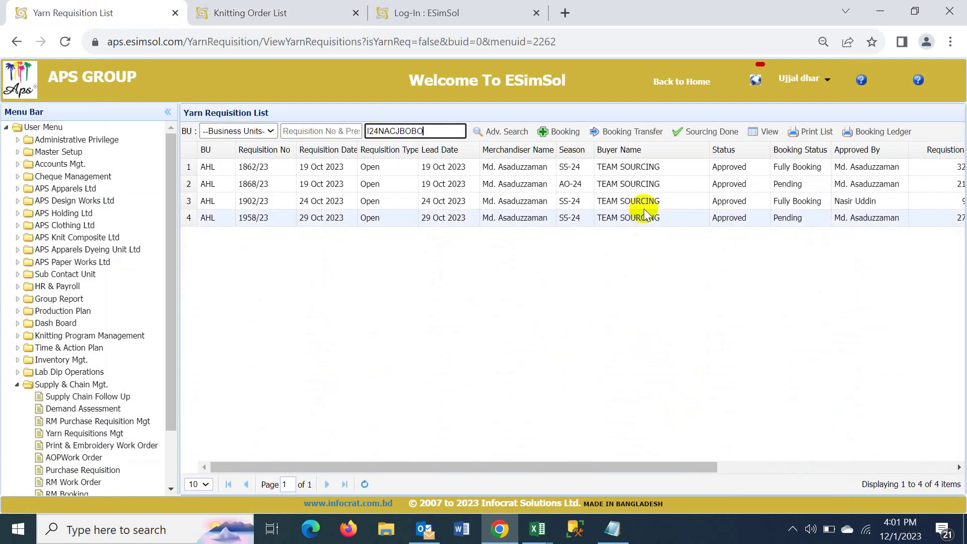
- Compare the booking status and quantities of the matching requisitions, and open the yarn booking of the pending AO-24 requisition in row 2
{"action": "left_click", "coordinate": [675, 180]}
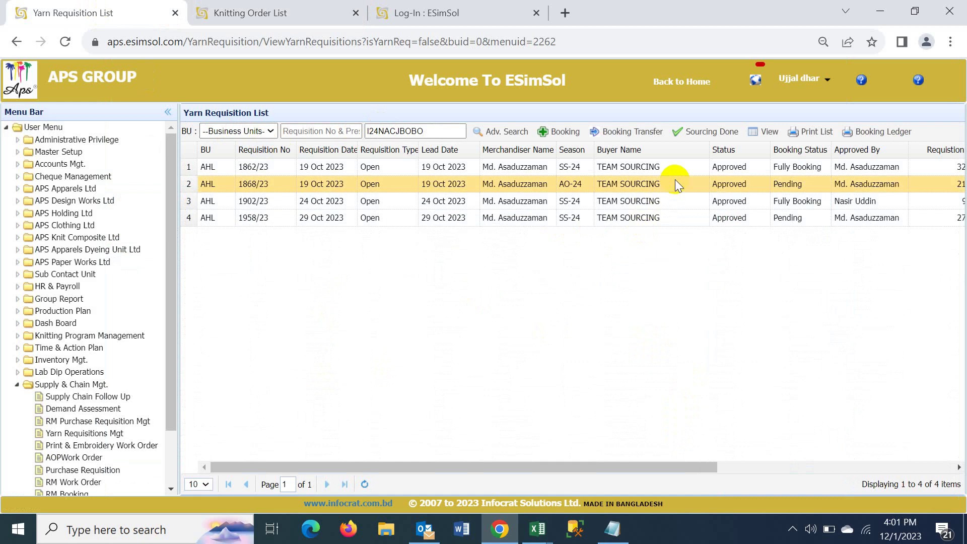
{"action": "left_click", "coordinate": [781, 171]}
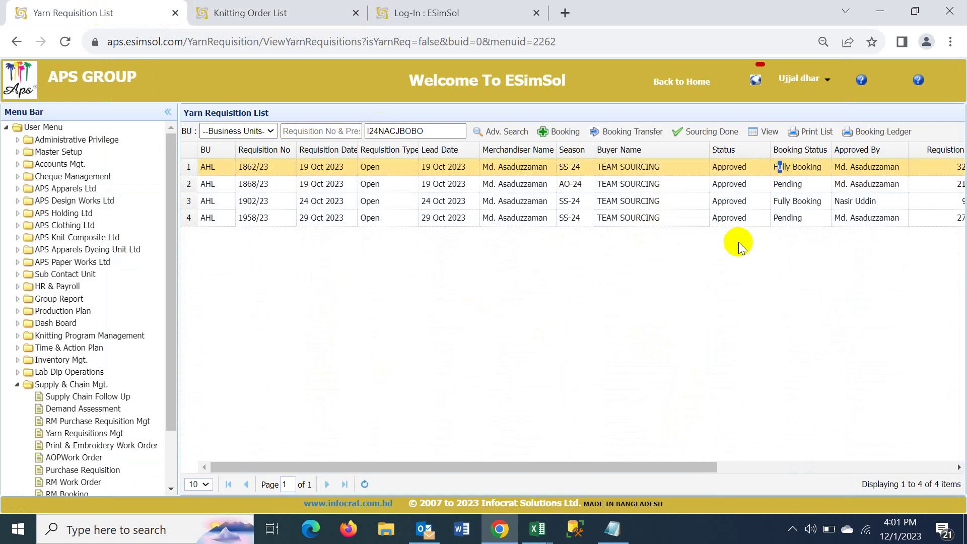
{"action": "left_click_drag", "start_coordinate": [661, 470], "coordinate": [753, 473]}
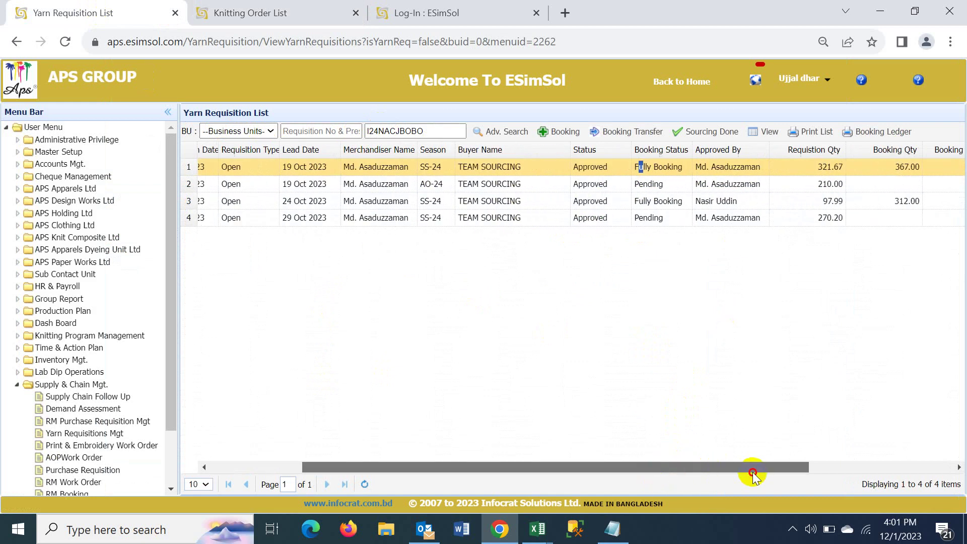
{"action": "left_click", "coordinate": [668, 187]}
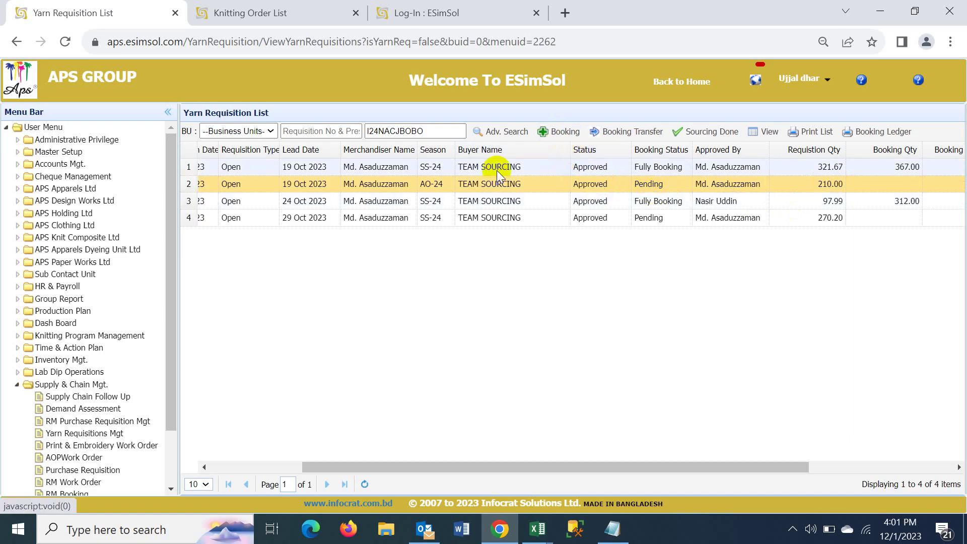
{"action": "left_click", "coordinate": [554, 135]}
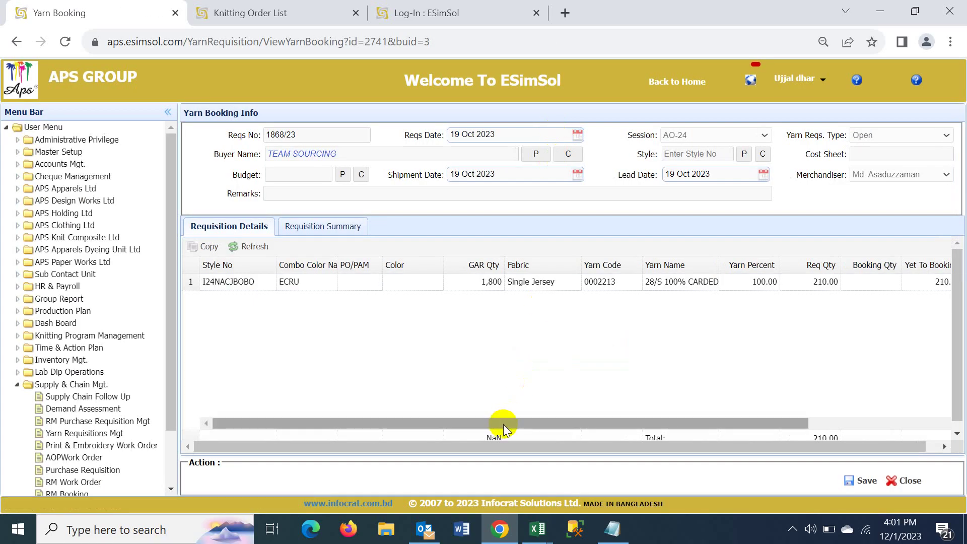
- Check the required quantity and the yet-to-book quantity of the Single Jersey yarn row
{"action": "left_click_drag", "start_coordinate": [501, 423], "coordinate": [766, 373]}
{"action": "left_click", "coordinate": [765, 282]}
{"action": "double_click", "coordinate": [765, 282]}
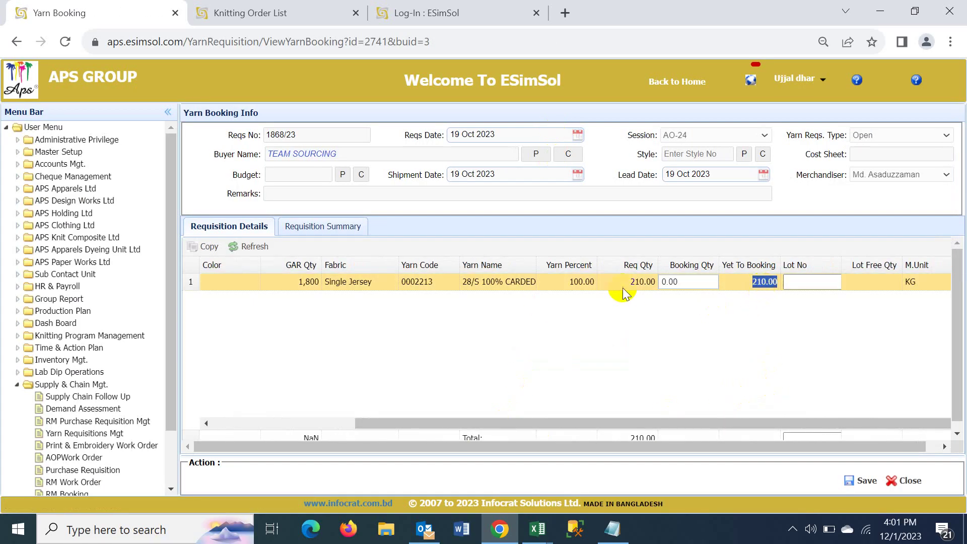
{"action": "double_click", "coordinate": [635, 281]}
{"action": "double_click", "coordinate": [764, 282]}
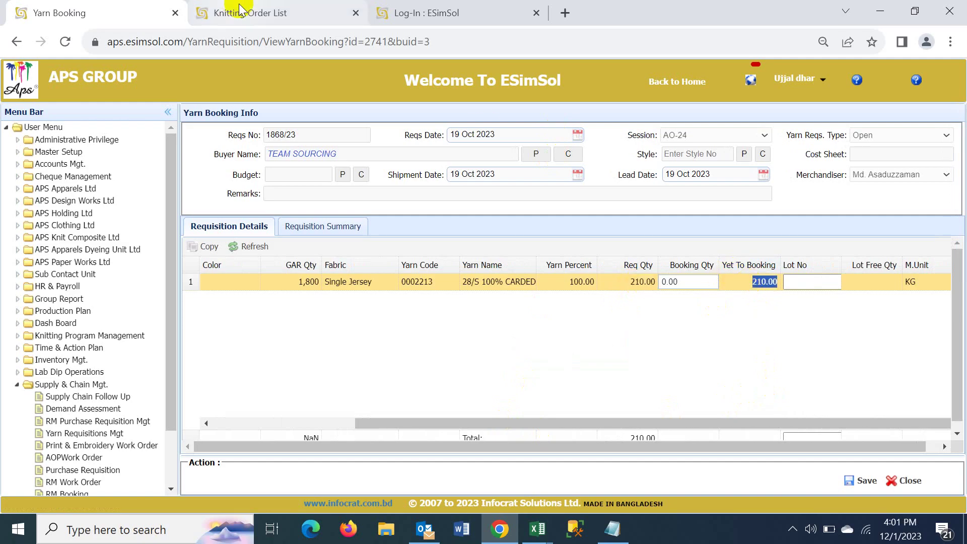
- Copy lot number R-143 from the knitting order composition and search for it as the lot of the Single Jersey booking row
{"action": "left_click", "coordinate": [247, 12]}
{"action": "left_click", "coordinate": [735, 270]}
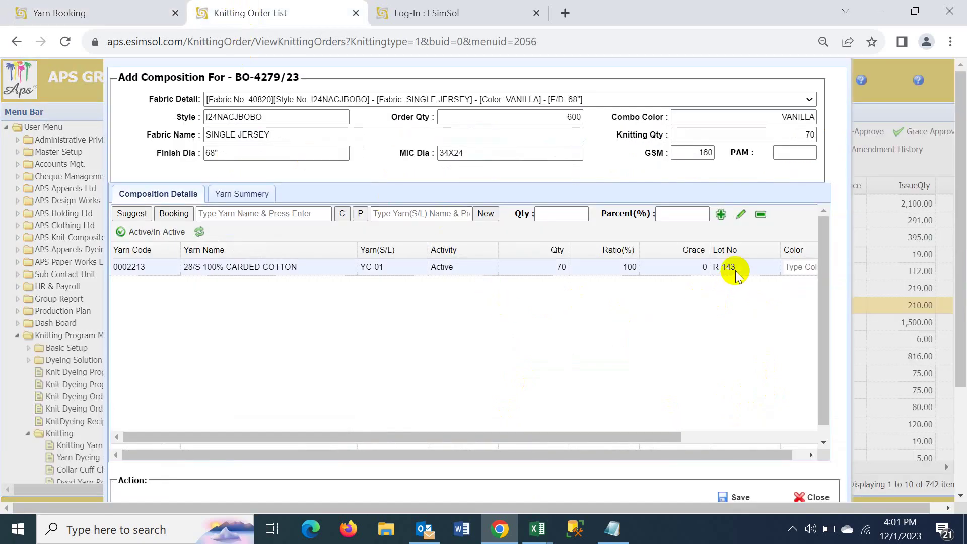
{"action": "double_click", "coordinate": [735, 271]}
{"action": "key", "text": "ctrl+c"}
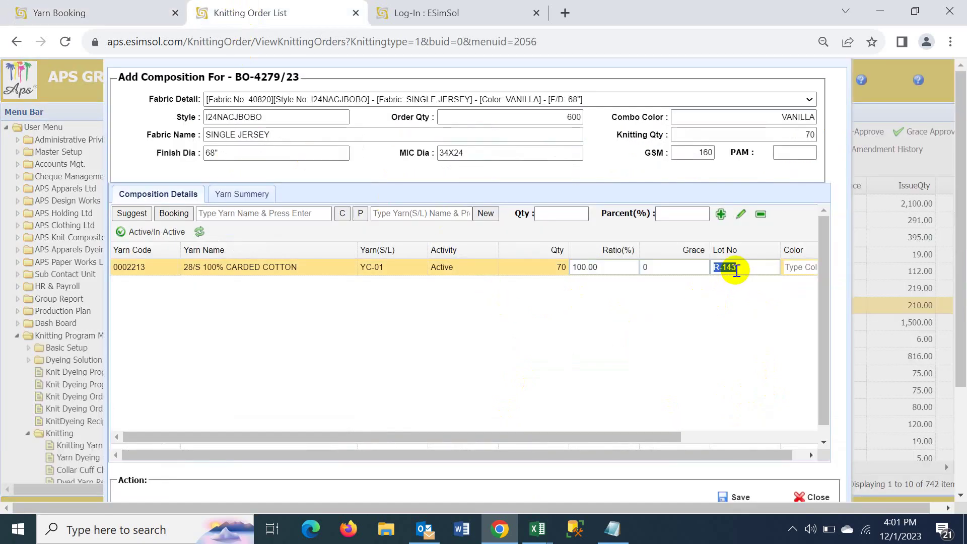
{"action": "left_click", "coordinate": [47, 11]}
{"action": "left_click", "coordinate": [816, 281]}
{"action": "key", "text": "ctrl+v"}
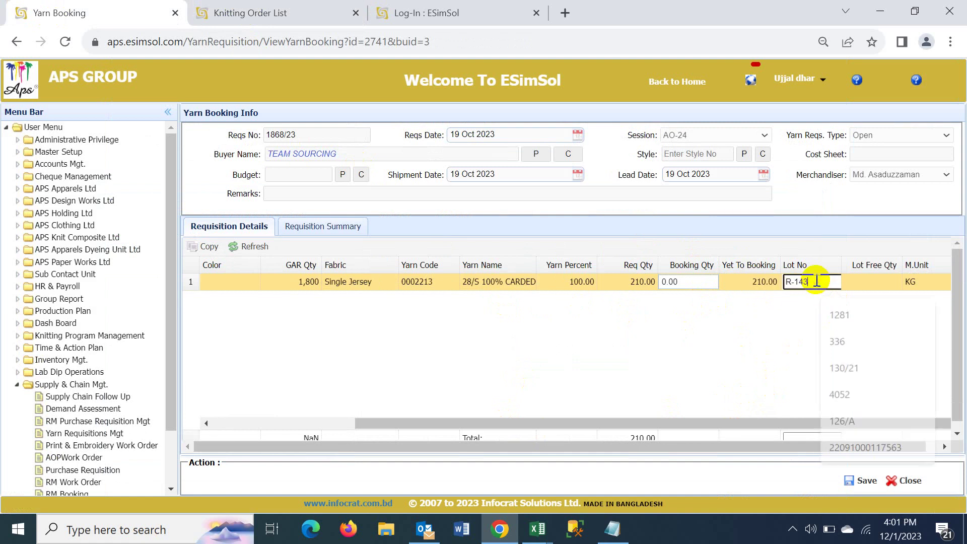
{"action": "key", "text": "Return"}
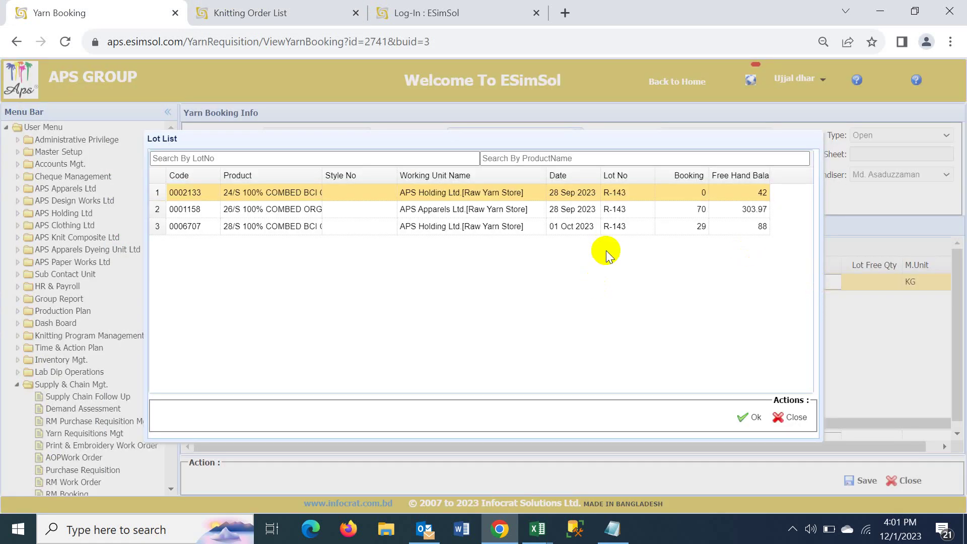
- Compare the R-143 lots with the yarn in the composition and assign the 28/S 100% COMBED BCI lot, code 0006707, to the booking row
{"action": "left_click", "coordinate": [626, 208]}
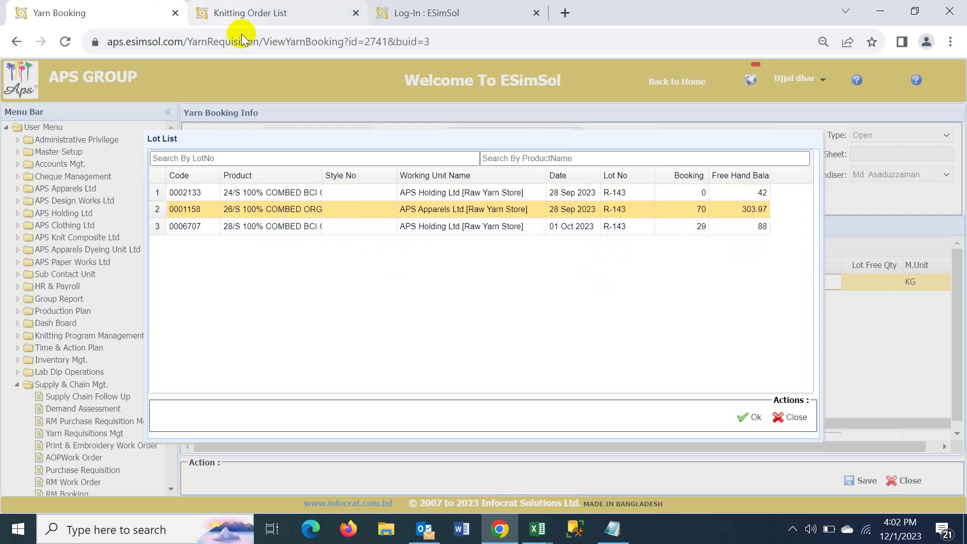
{"action": "left_click_drag", "start_coordinate": [369, 140], "coordinate": [402, 331]}
{"action": "scroll", "coordinate": [408, 317], "scroll_direction": "down", "scroll_amount": 3}
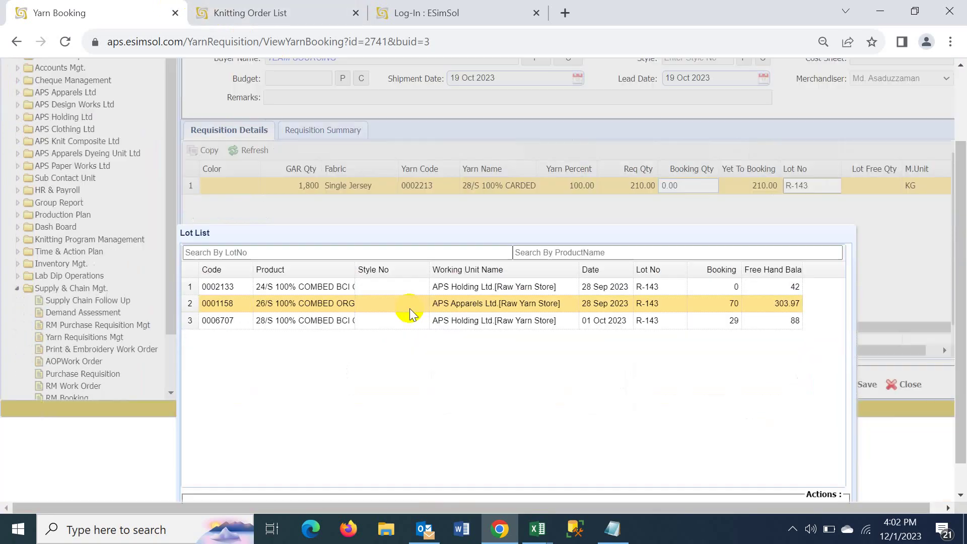
{"action": "left_click", "coordinate": [360, 284]}
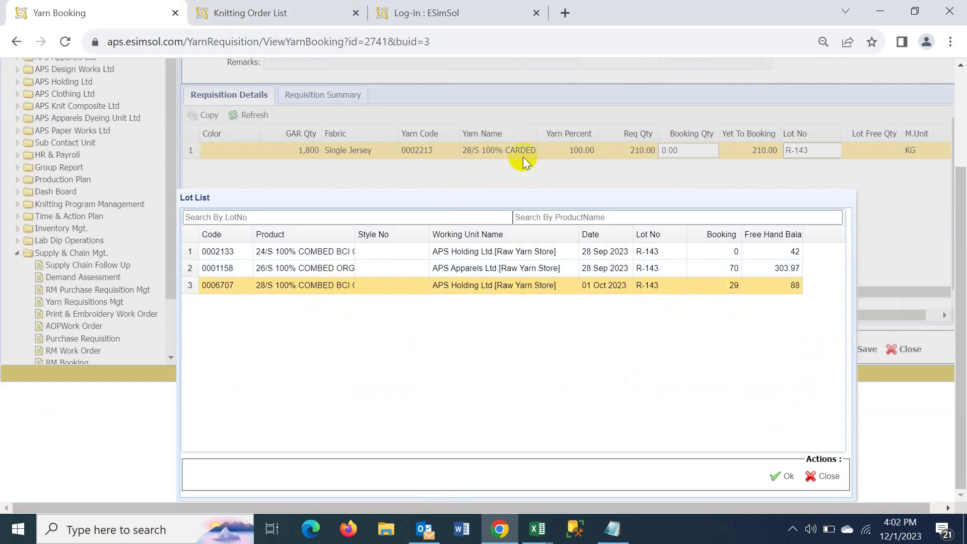
{"action": "left_click", "coordinate": [259, 14]}
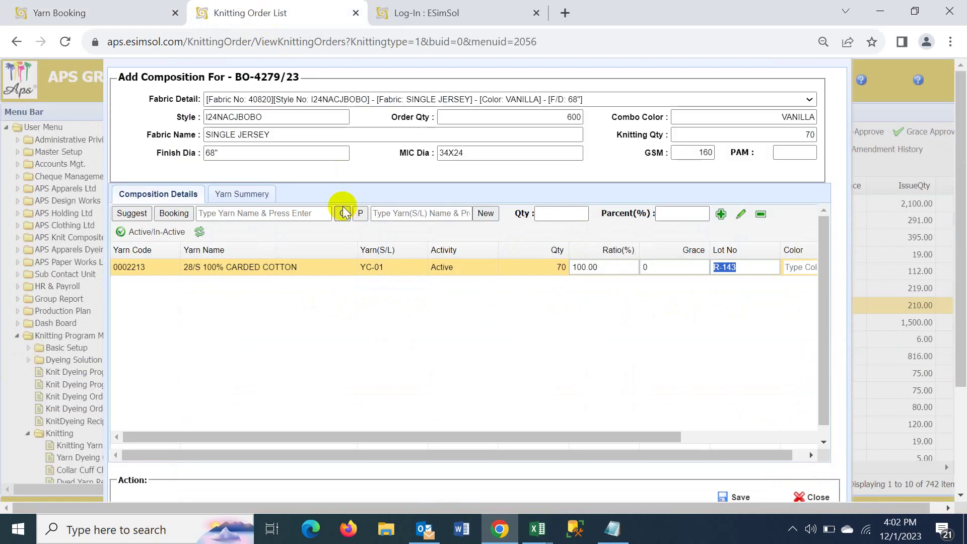
{"action": "left_click", "coordinate": [93, 13]}
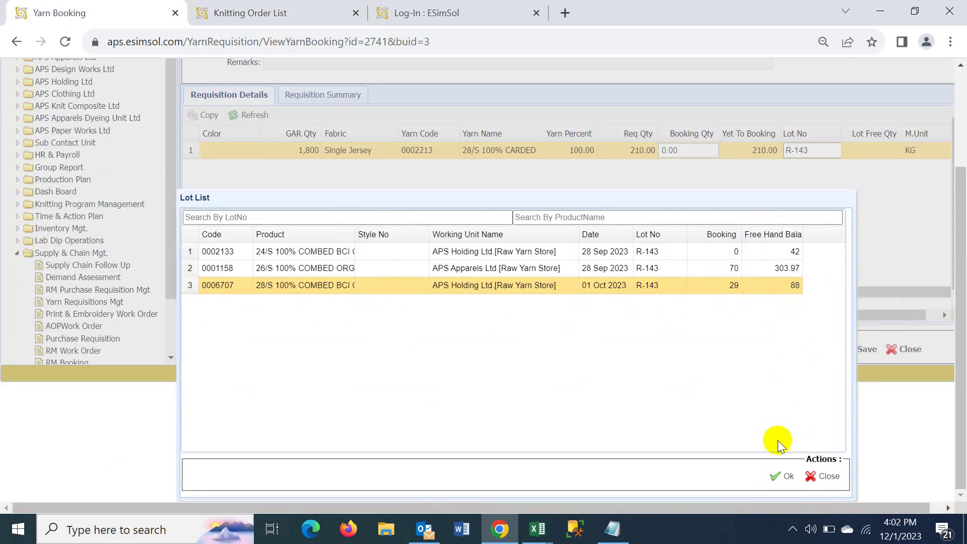
{"action": "left_click", "coordinate": [224, 11]}
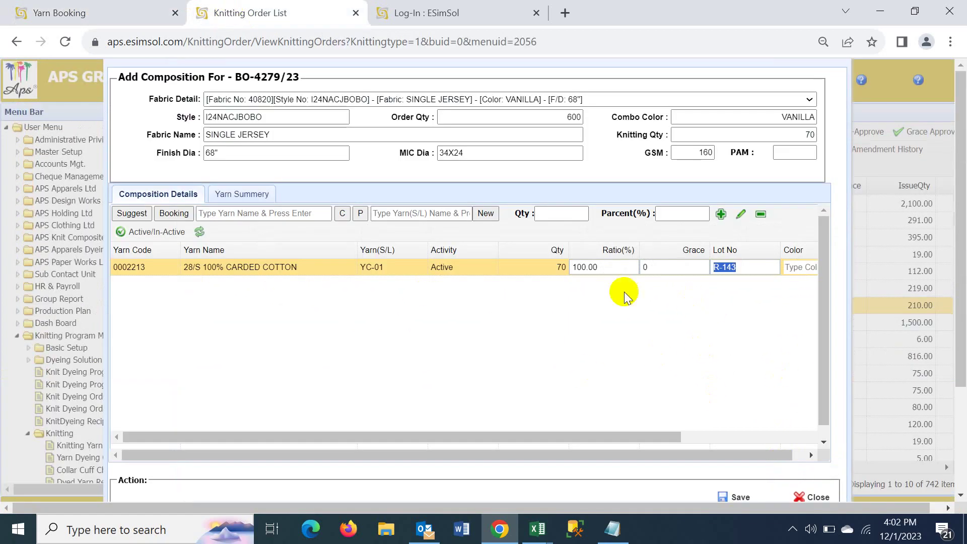
{"action": "left_click", "coordinate": [43, 11]}
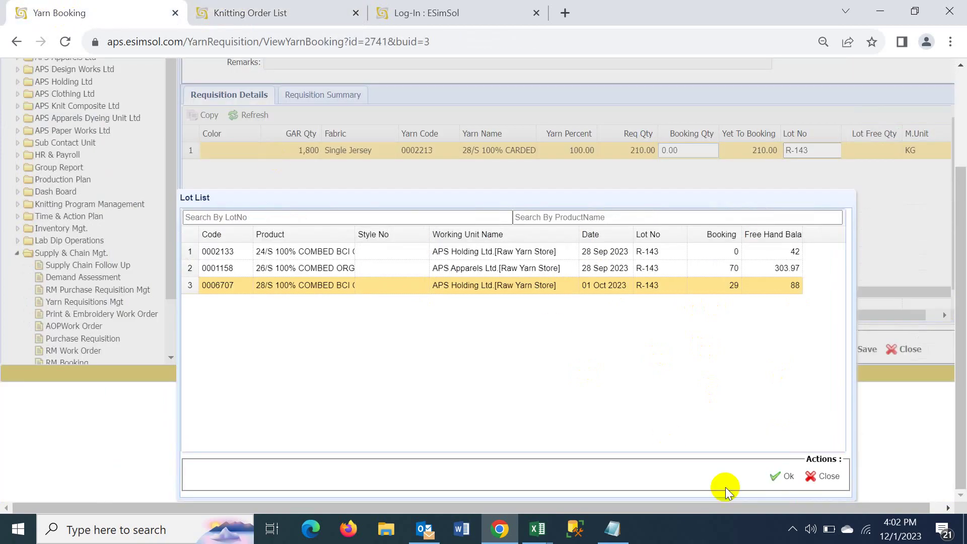
{"action": "left_click", "coordinate": [782, 476]}
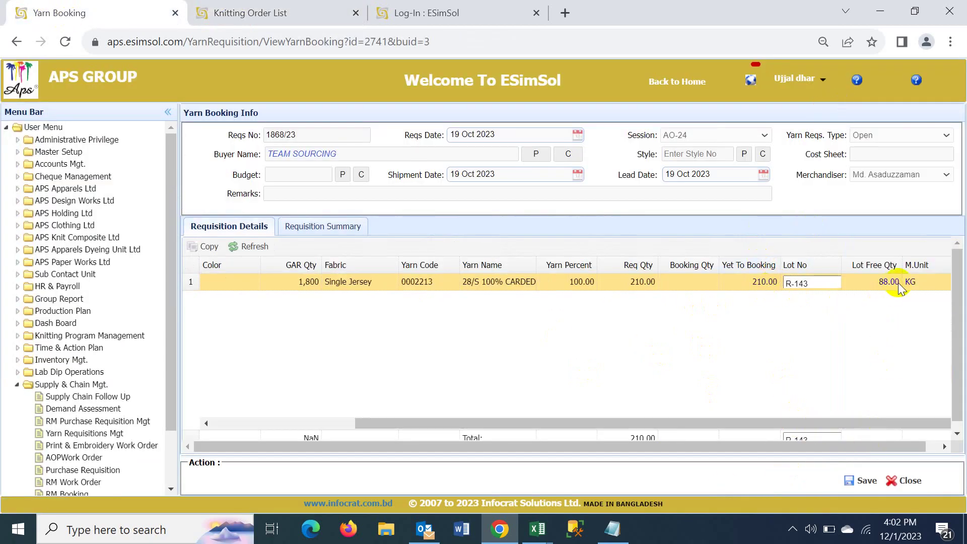
- Set the booking quantity of the Single Jersey row to 70 and save the yarn booking
{"action": "left_click", "coordinate": [686, 284]}
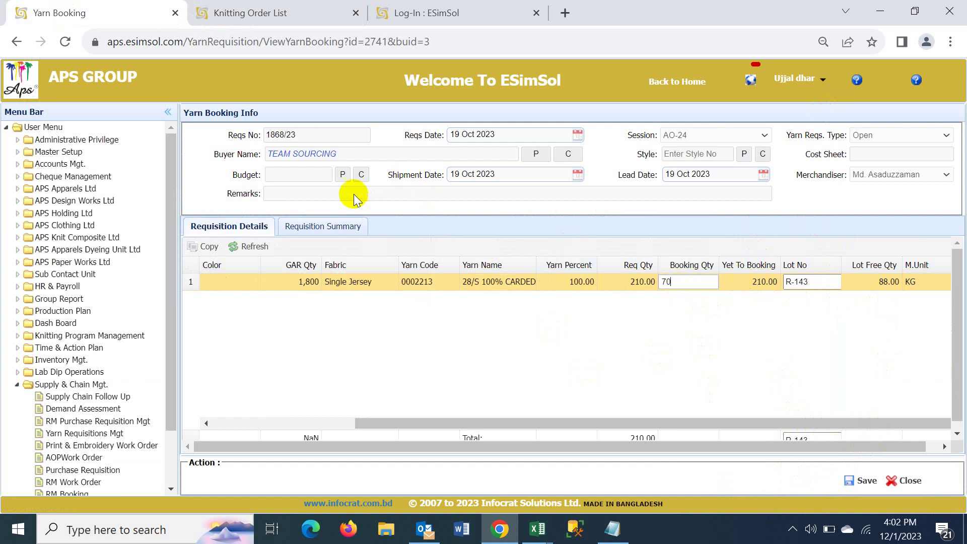
{"action": "scroll", "coordinate": [484, 255], "scroll_direction": "down", "scroll_amount": 1}
{"action": "left_click", "coordinate": [861, 480]}
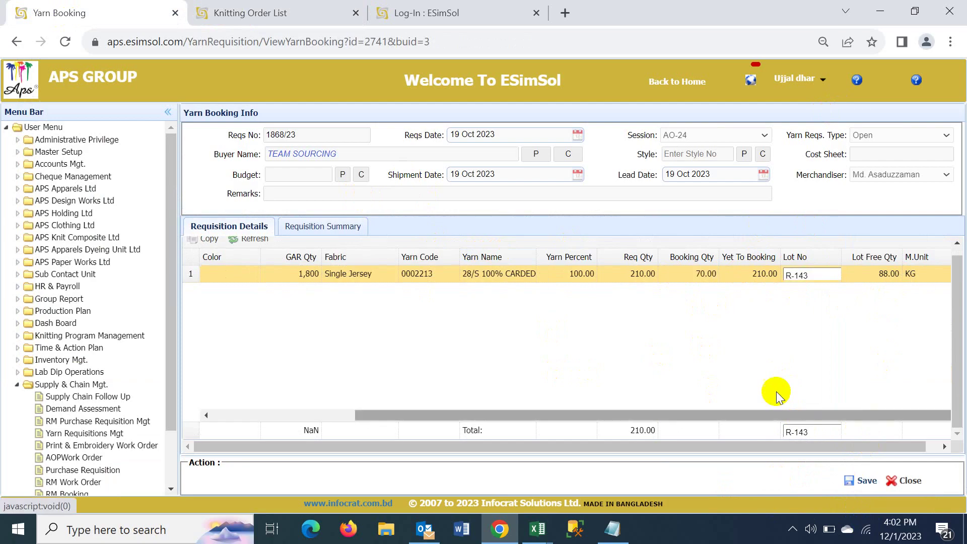
{"action": "left_click", "coordinate": [618, 130]}
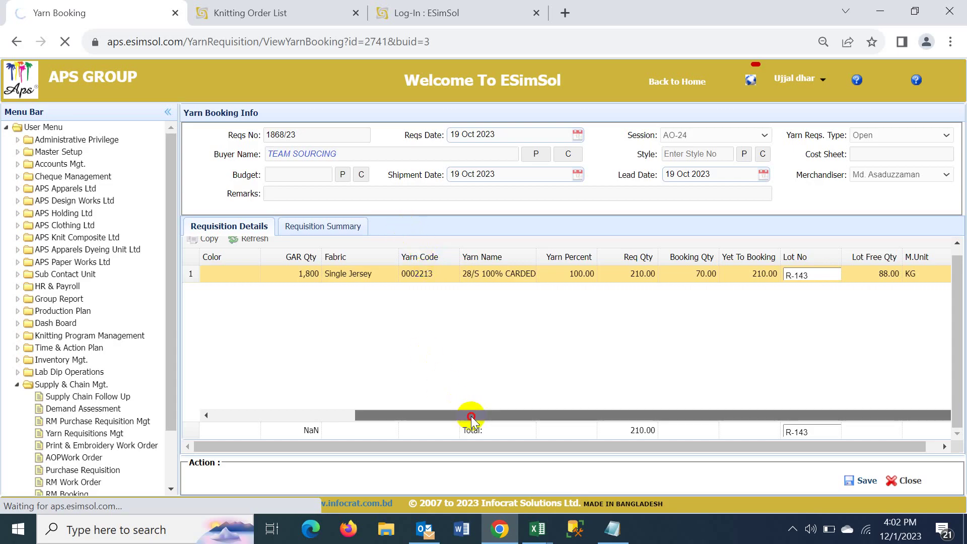
{"action": "left_click_drag", "start_coordinate": [471, 415], "coordinate": [183, 425]}
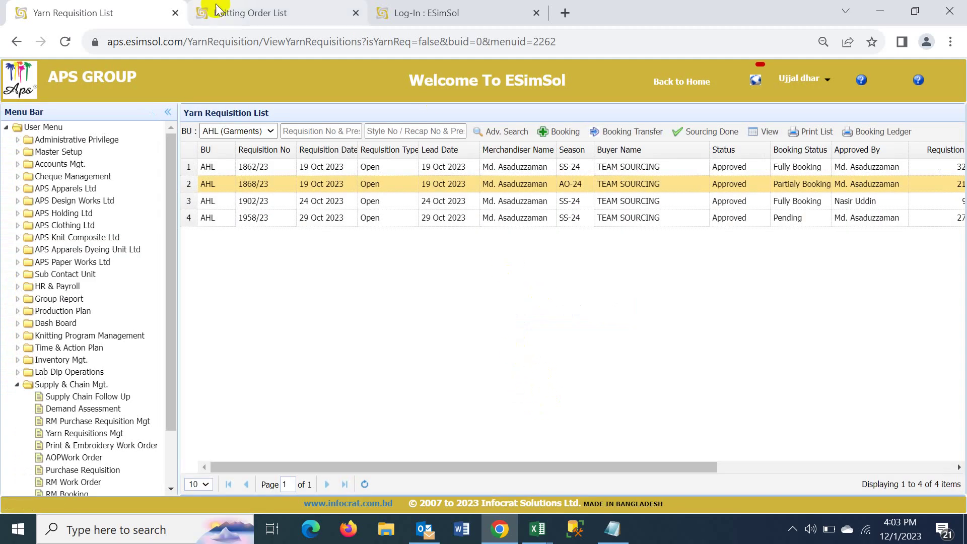
- Return to the knitting order composition, apply the row 2 booked yarn with lot R-143, and check the composition row through to its brand
{"action": "left_click", "coordinate": [270, 14]}
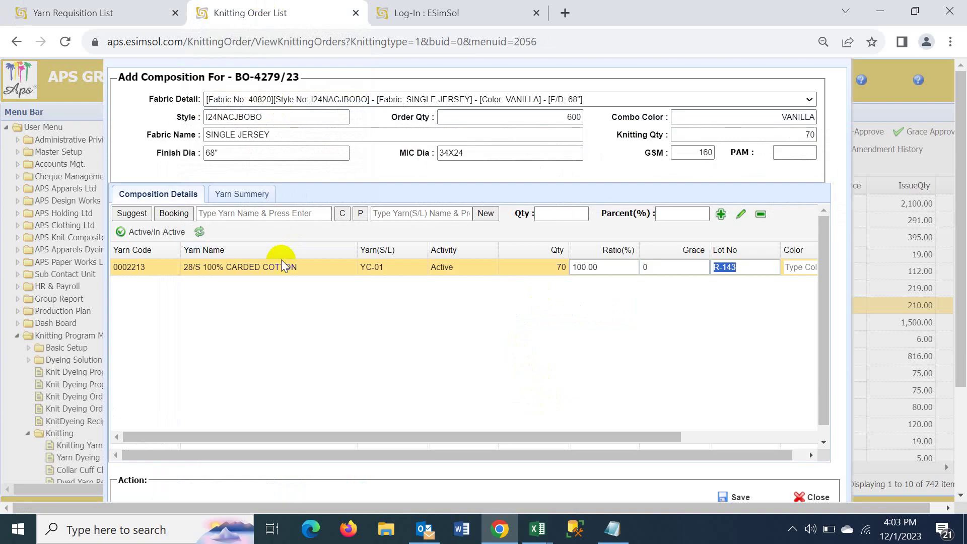
{"action": "left_click", "coordinate": [174, 216]}
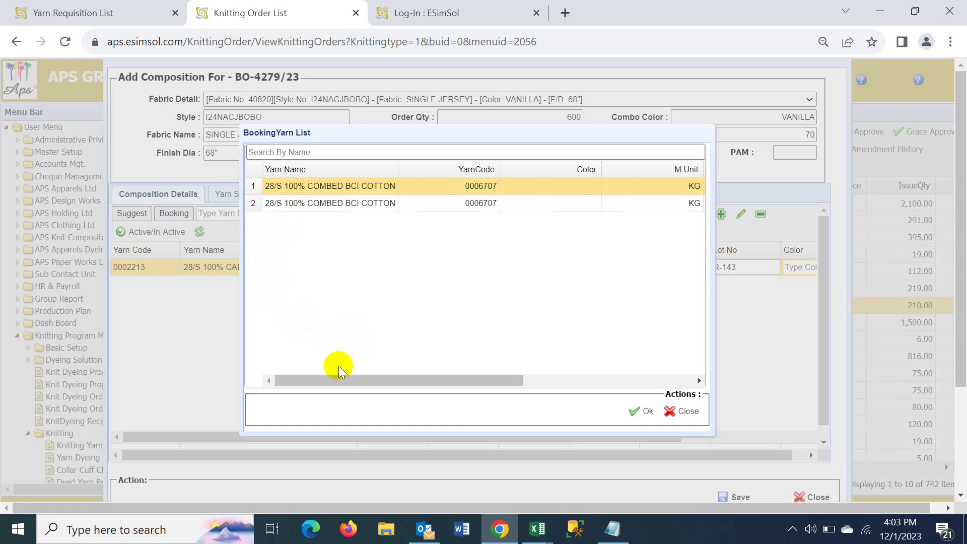
{"action": "left_click_drag", "start_coordinate": [335, 382], "coordinate": [632, 395]}
{"action": "left_click", "coordinate": [596, 202]}
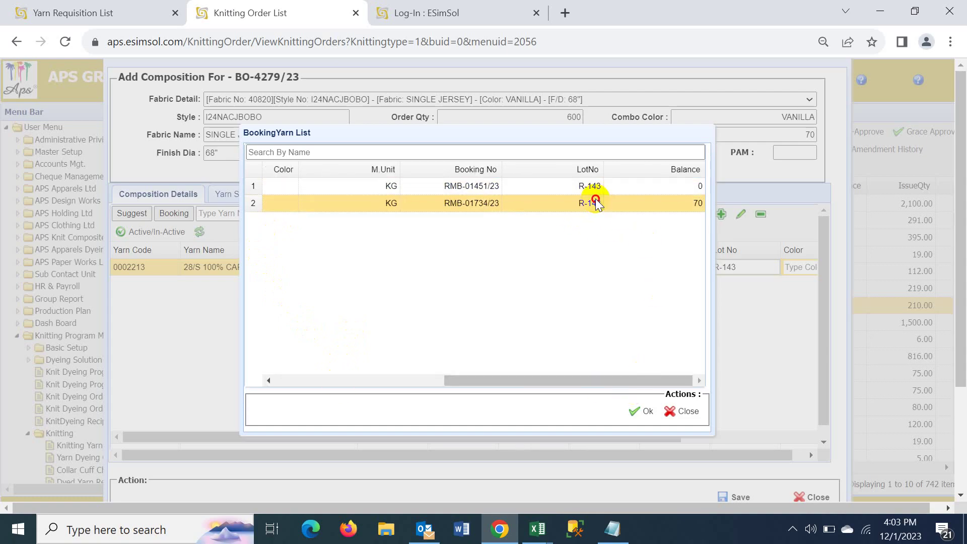
{"action": "left_click", "coordinate": [691, 202]}
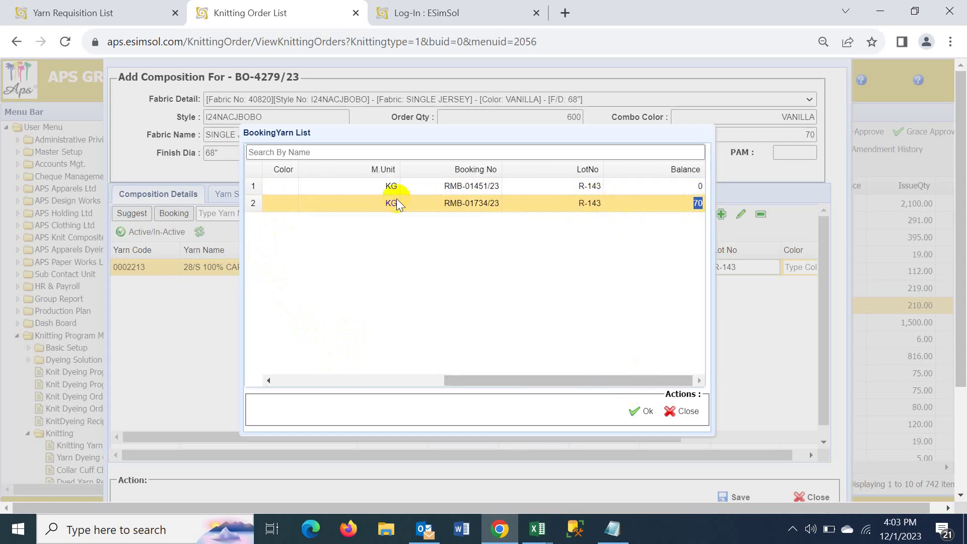
{"action": "left_click", "coordinate": [645, 411]}
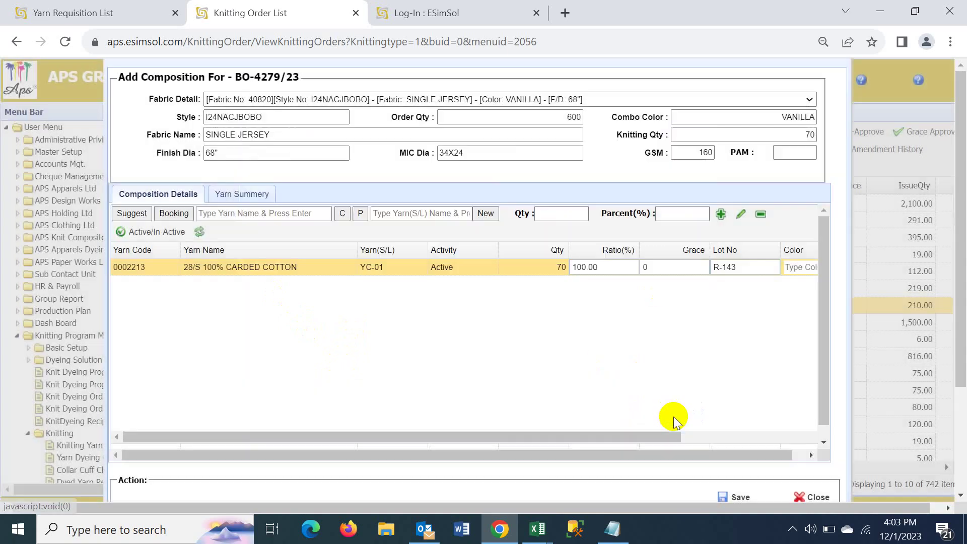
{"action": "left_click_drag", "start_coordinate": [637, 436], "coordinate": [777, 438]}
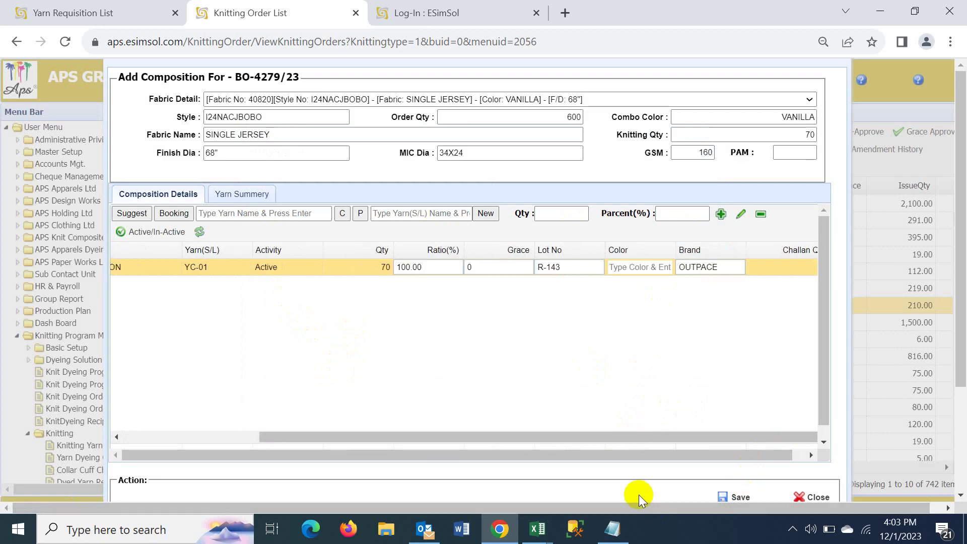